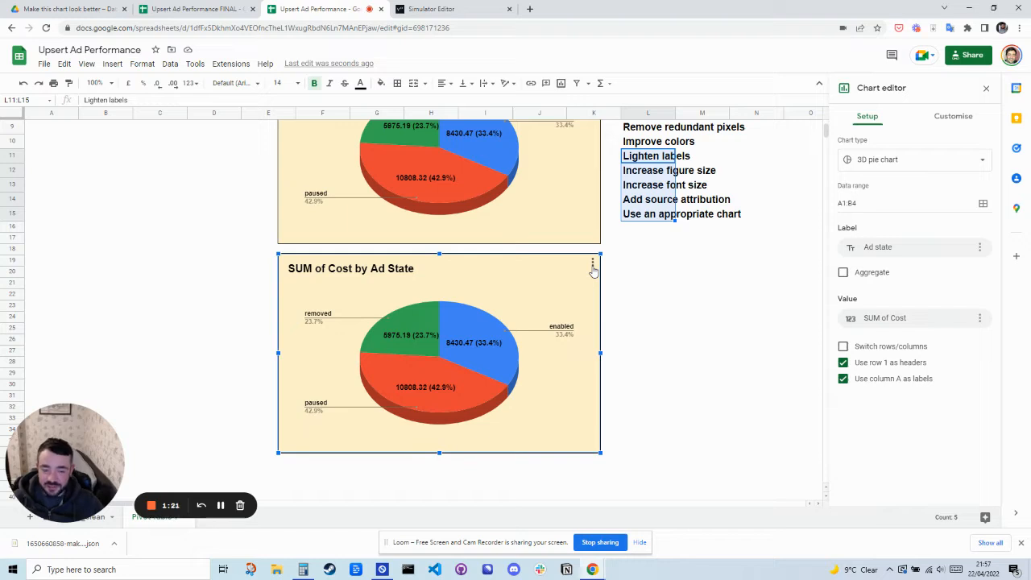
- Turn off the 3D effect on the lower pie chart and compare it with the original chart above
{"action": "left_click", "coordinate": [912, 161]}
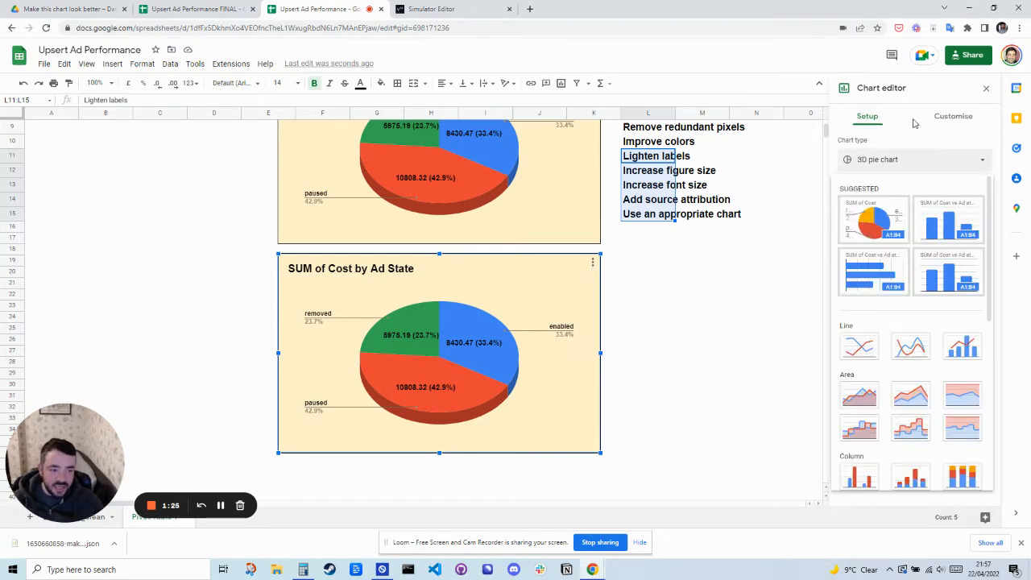
{"action": "left_click", "coordinate": [960, 117]}
{"action": "left_click", "coordinate": [961, 117]}
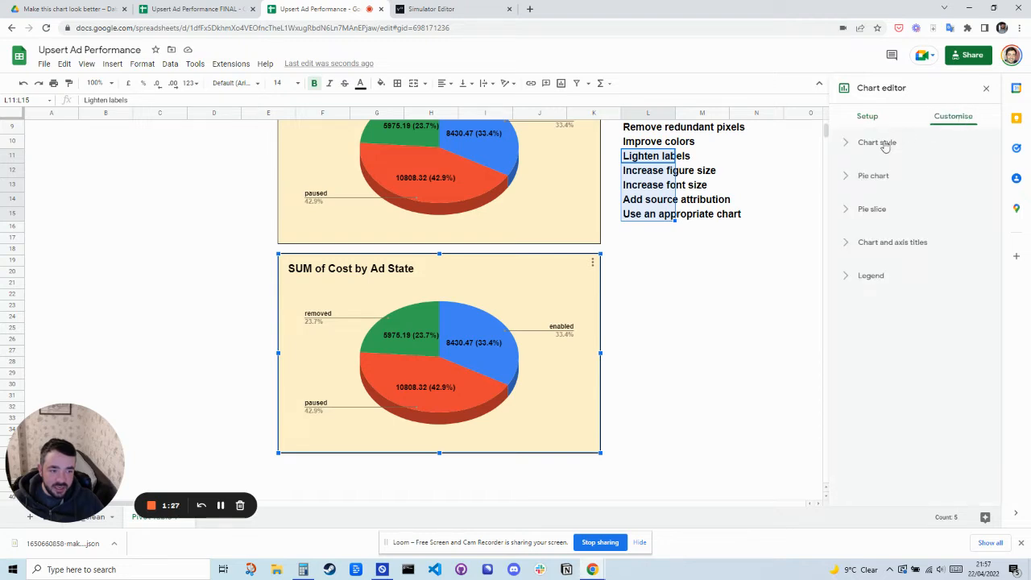
{"action": "left_click", "coordinate": [870, 180]}
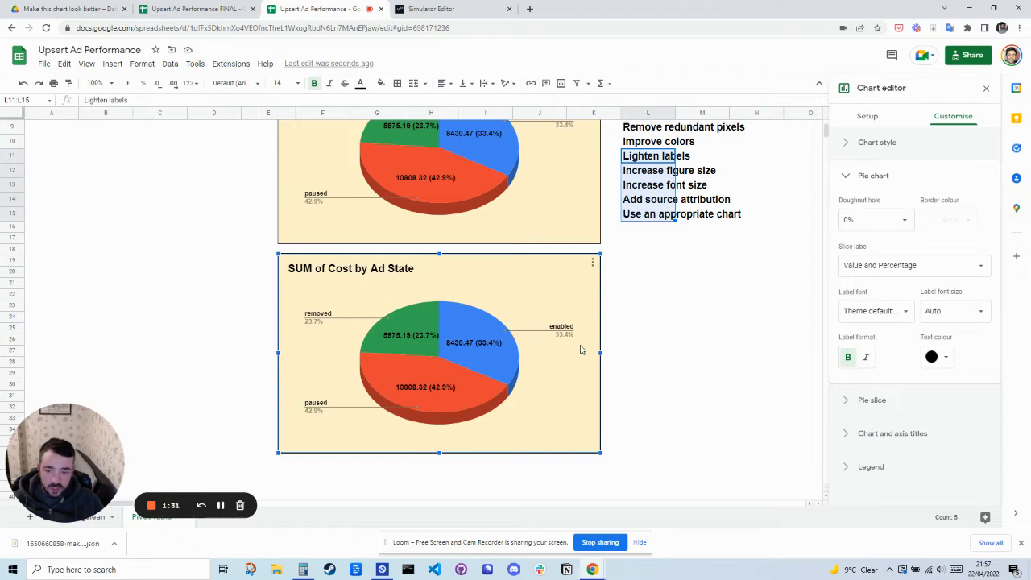
{"action": "left_click", "coordinate": [872, 143]}
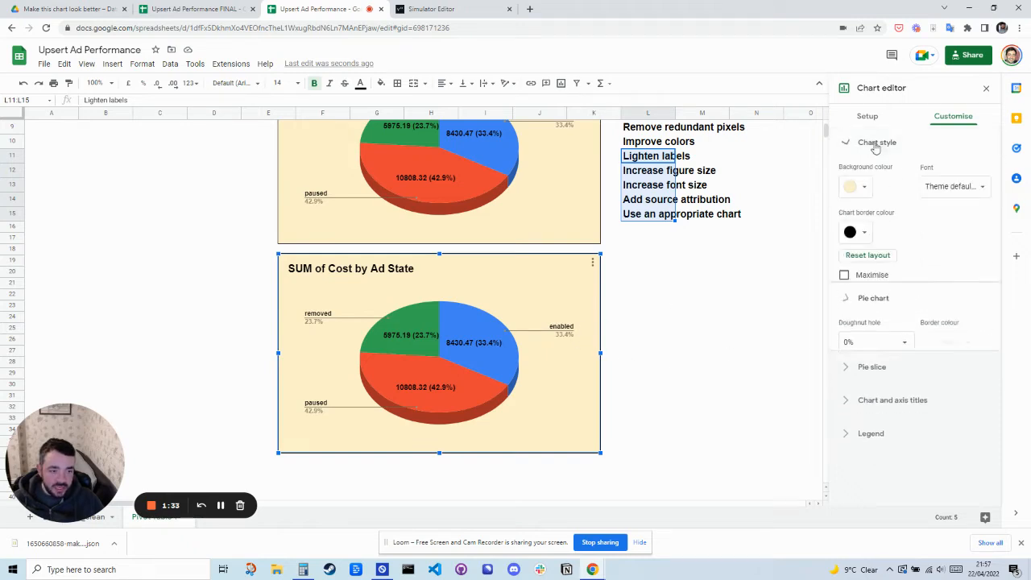
{"action": "left_click", "coordinate": [844, 291]}
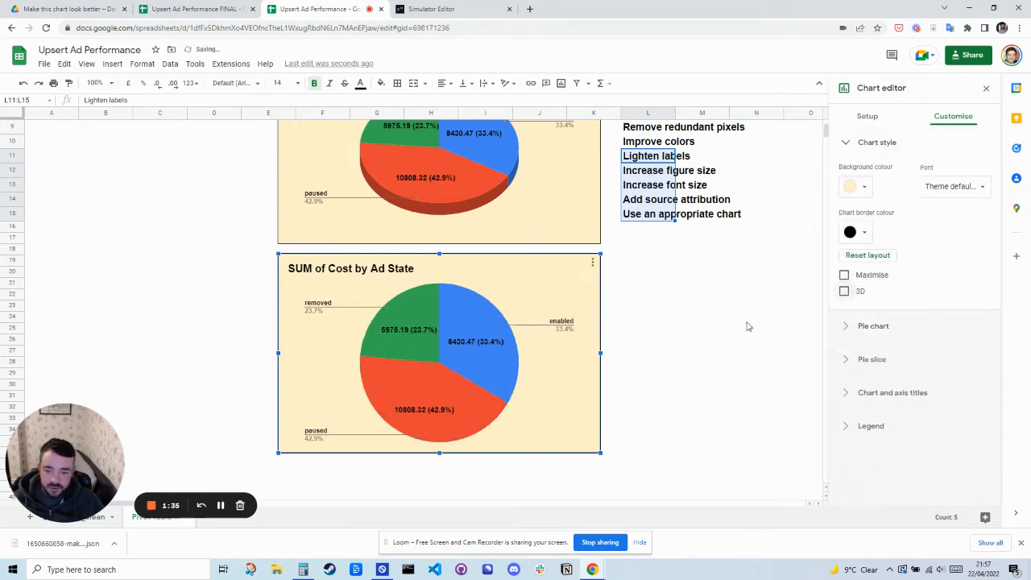
{"action": "scroll", "coordinate": [552, 307], "scroll_direction": "up", "scroll_amount": 3}
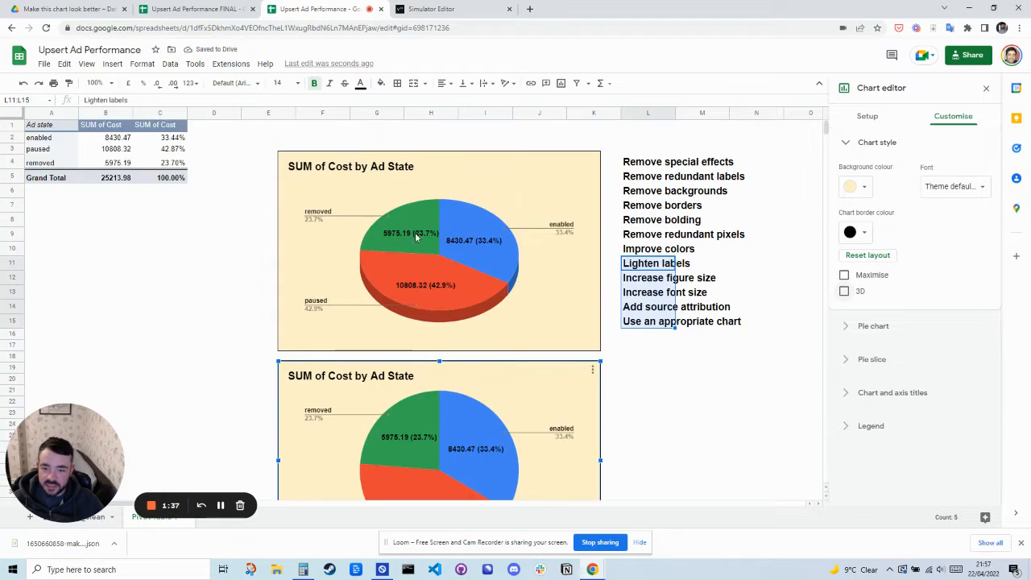
{"action": "scroll", "coordinate": [424, 258], "scroll_direction": "down", "scroll_amount": 1}
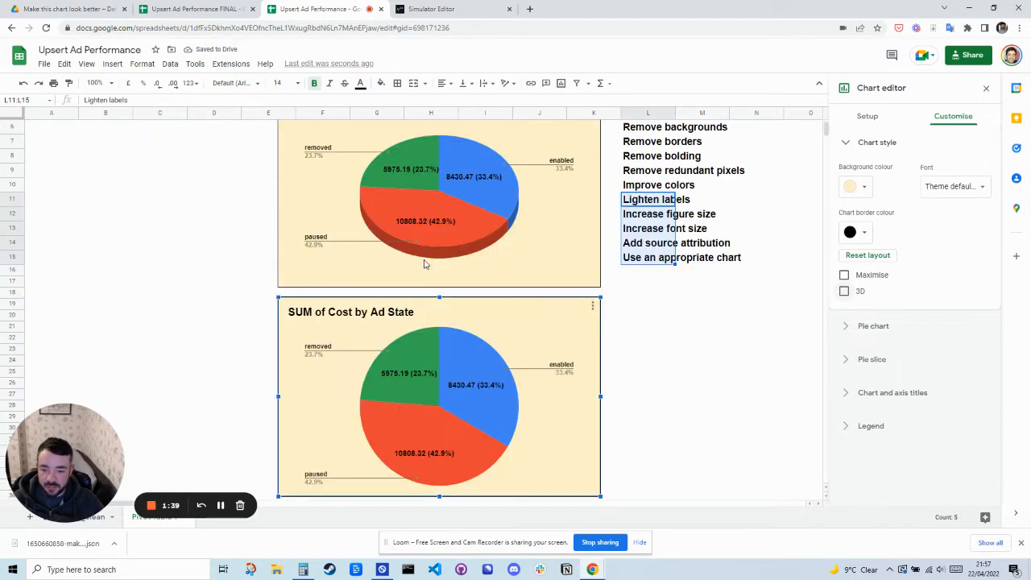
{"action": "scroll", "coordinate": [424, 226], "scroll_direction": "up", "scroll_amount": 1}
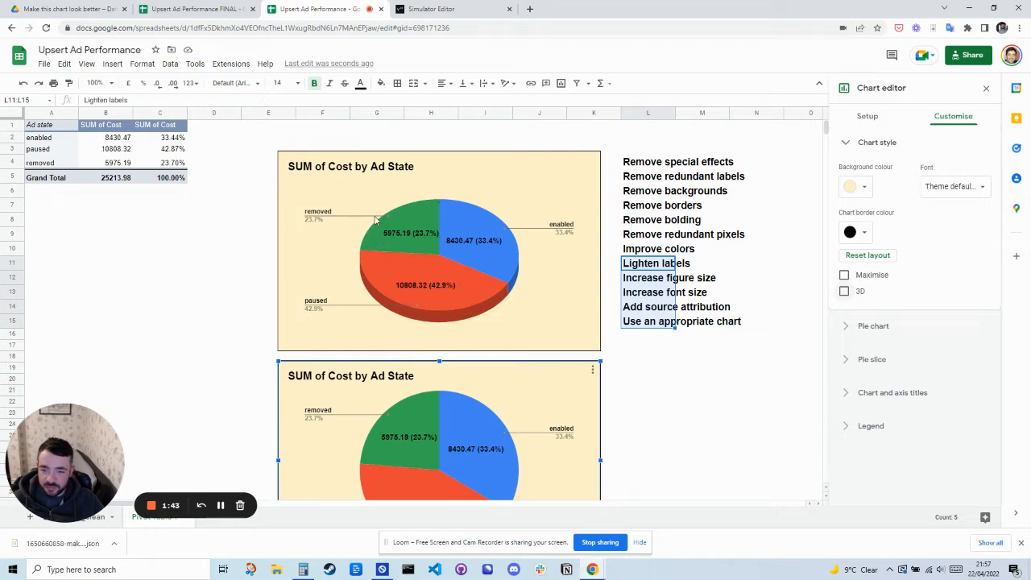
{"action": "scroll", "coordinate": [377, 222], "scroll_direction": "down", "scroll_amount": 3}
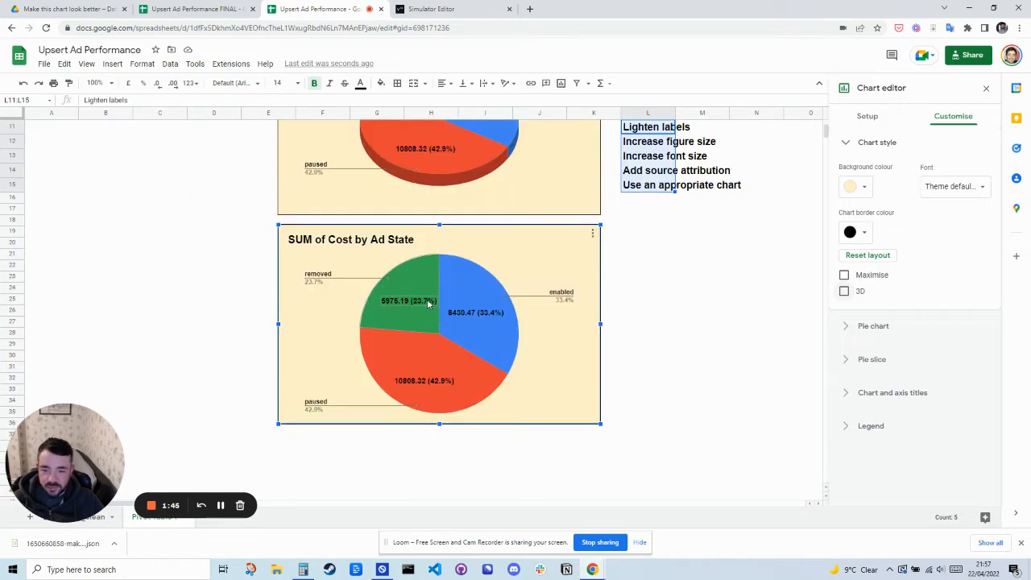
{"action": "scroll", "coordinate": [387, 311], "scroll_direction": "up", "scroll_amount": 3}
{"action": "left_click", "coordinate": [666, 166]}
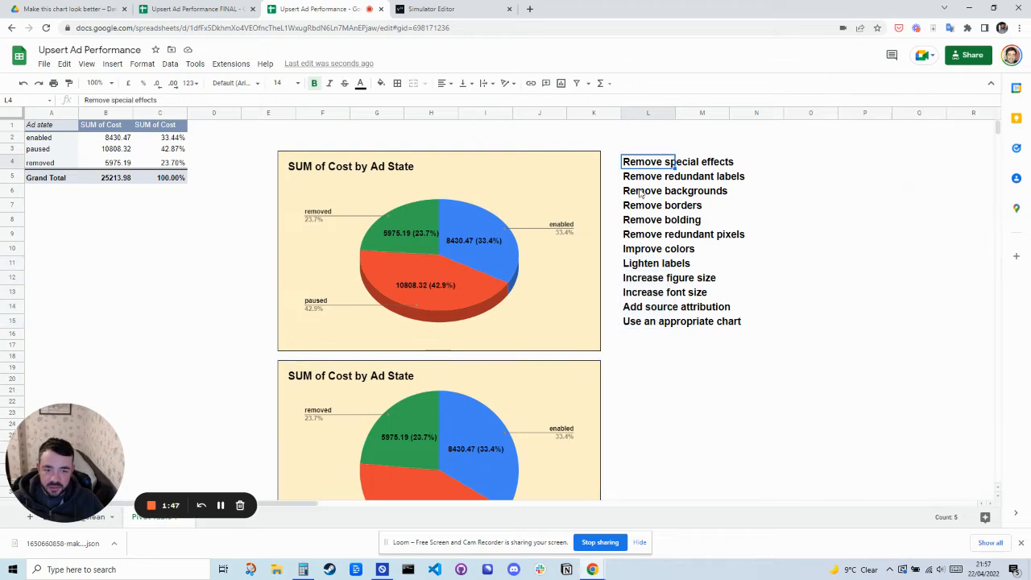
- Set the lower pie chart's slice labels to show Percentage only
{"action": "scroll", "coordinate": [611, 298], "scroll_direction": "down", "scroll_amount": 3}
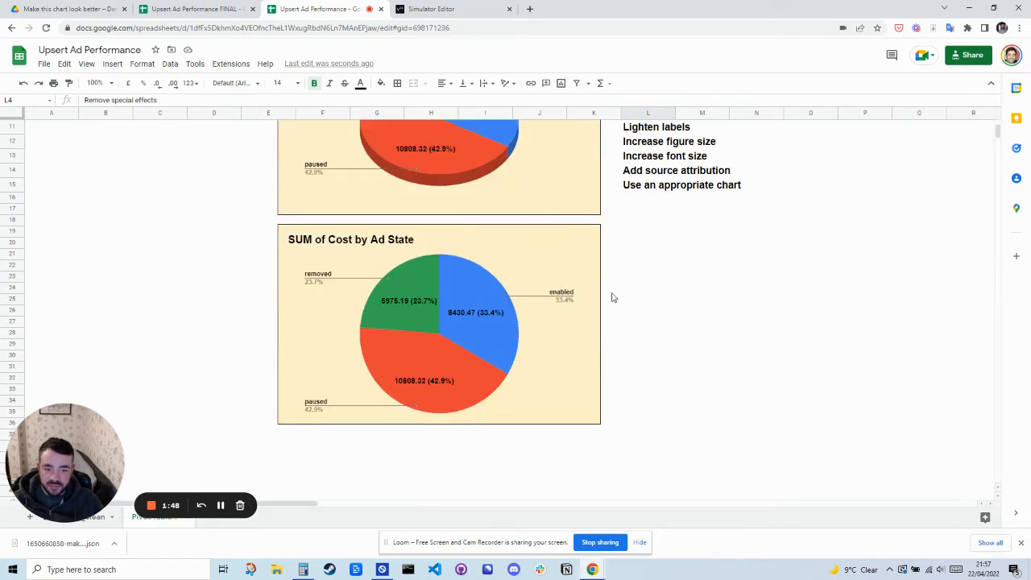
{"action": "left_click", "coordinate": [571, 242]}
{"action": "left_click", "coordinate": [593, 234]}
{"action": "left_click", "coordinate": [626, 253]}
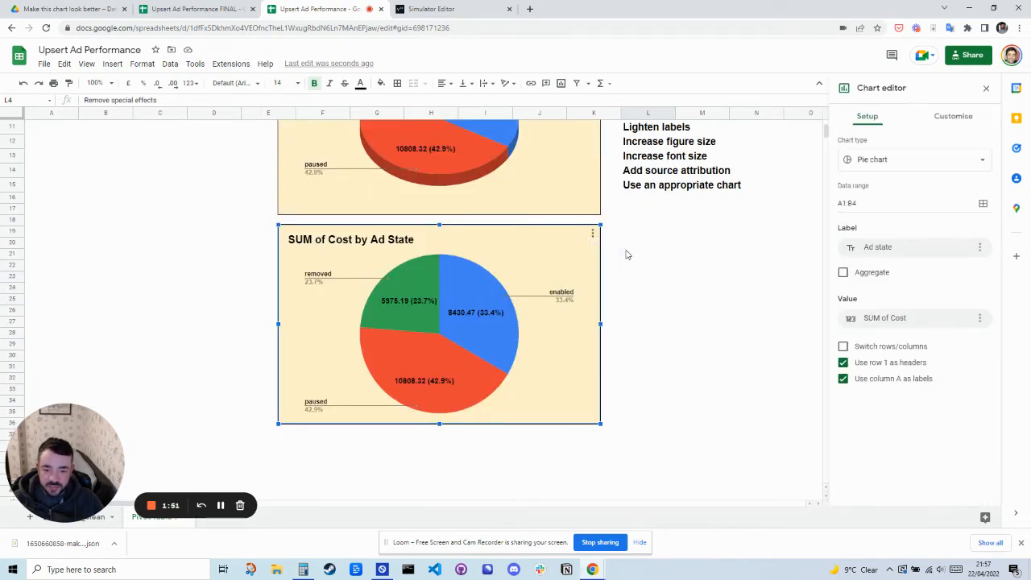
{"action": "left_click", "coordinate": [481, 314]}
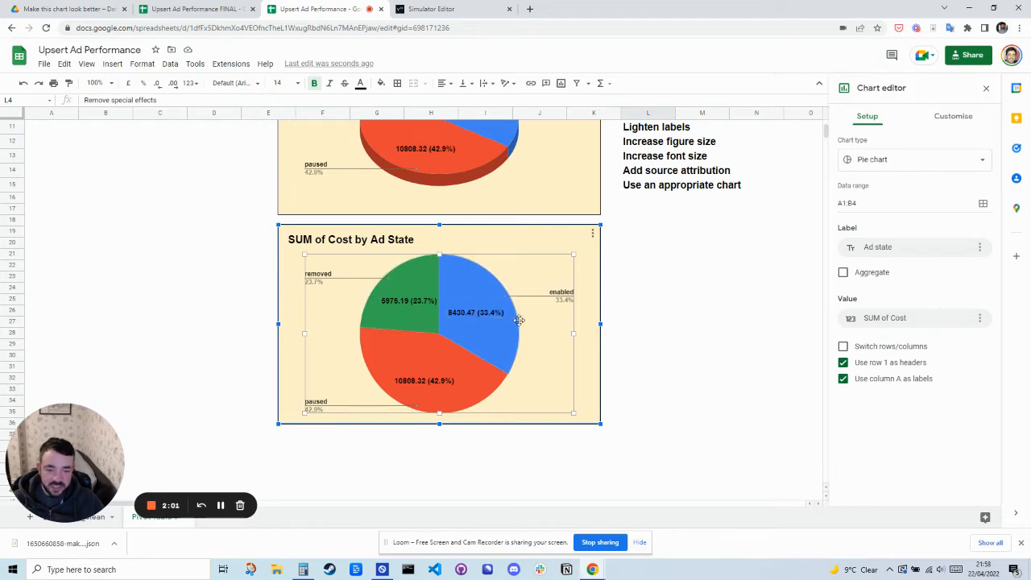
{"action": "left_click", "coordinate": [939, 119]}
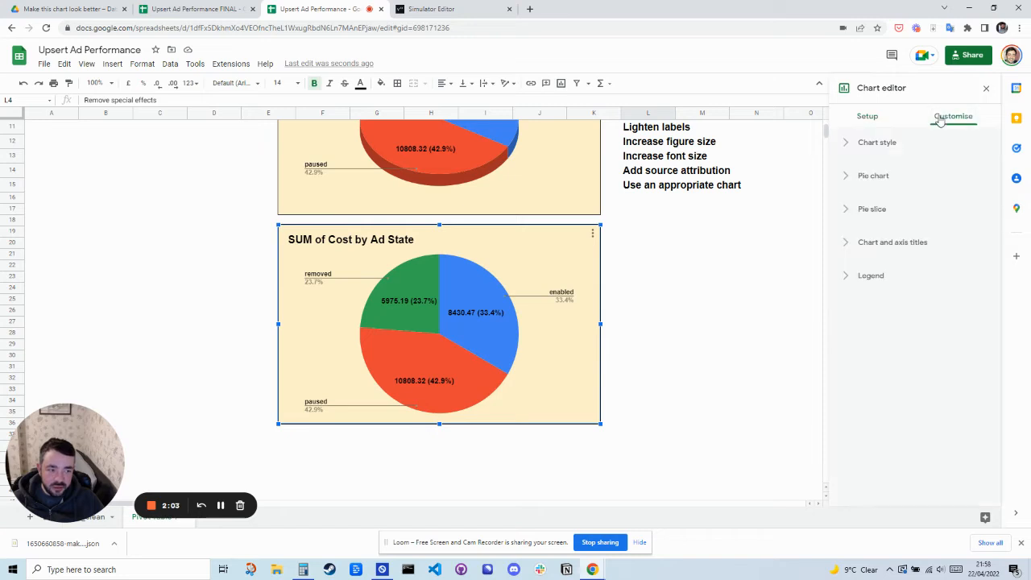
{"action": "left_click", "coordinate": [884, 182]}
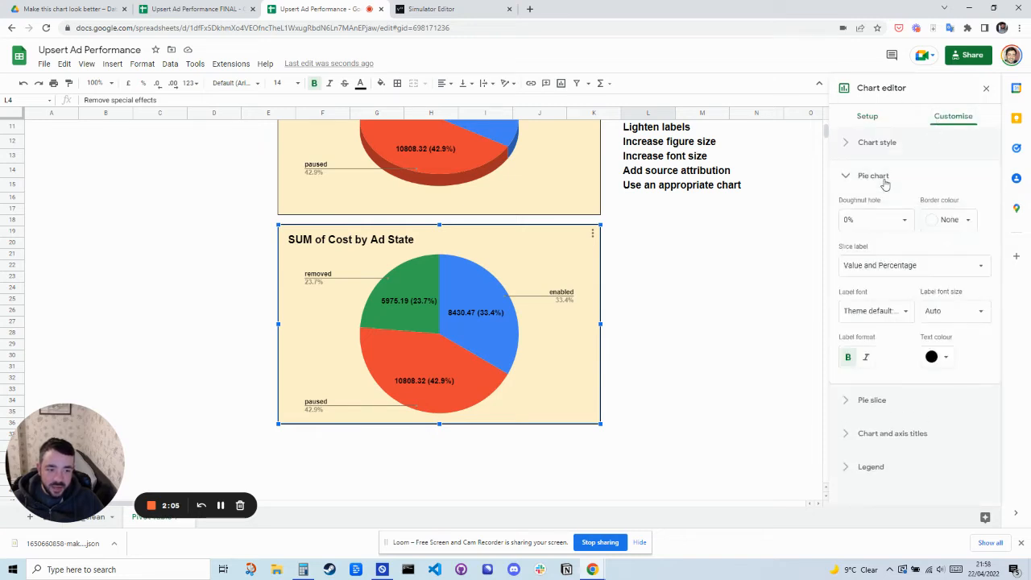
{"action": "left_click", "coordinate": [880, 269]}
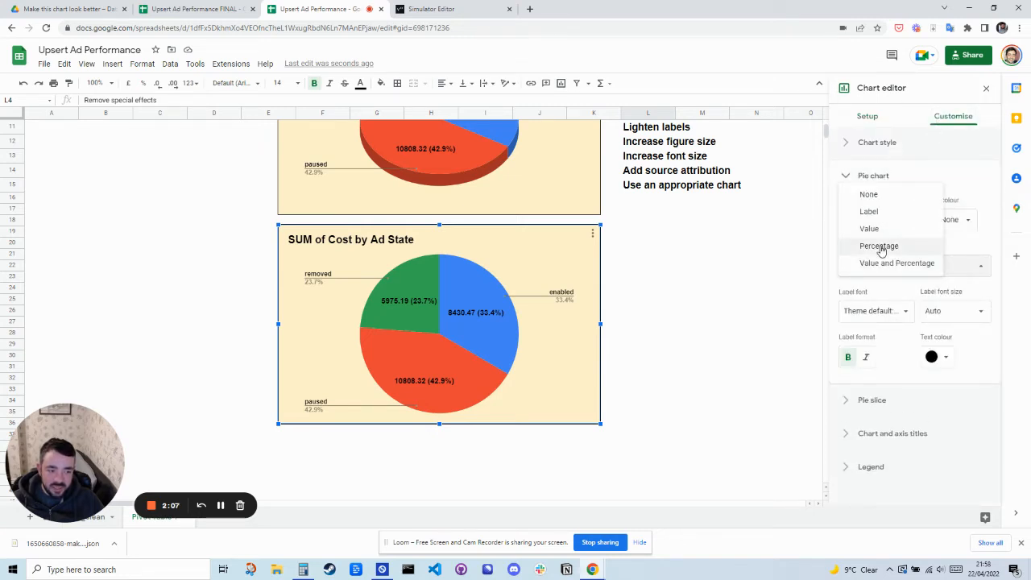
{"action": "left_click", "coordinate": [880, 245]}
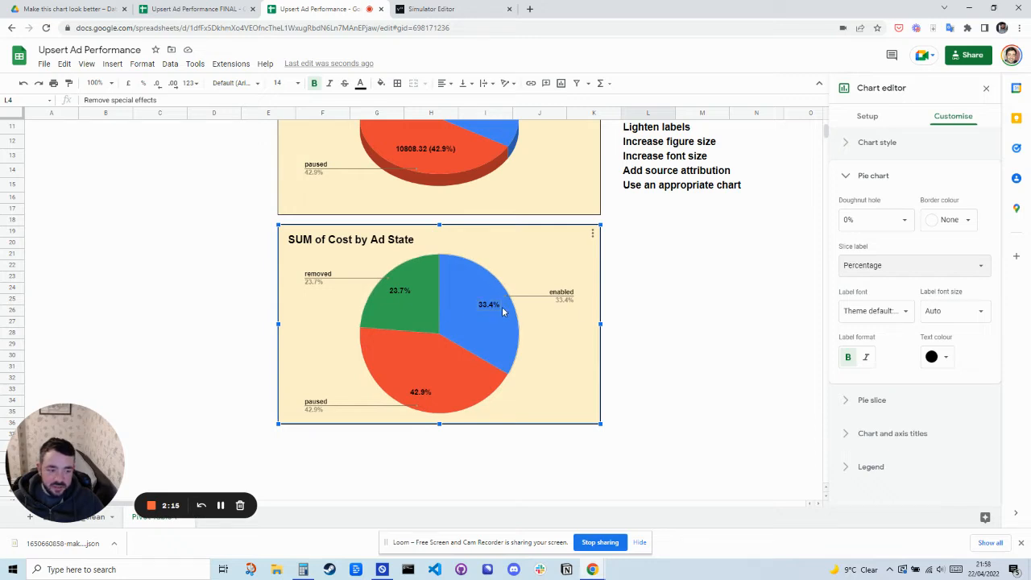
- Try the lower chart's legend at the Bottom and Top positions, and settle on Left
{"action": "left_click", "coordinate": [871, 466]}
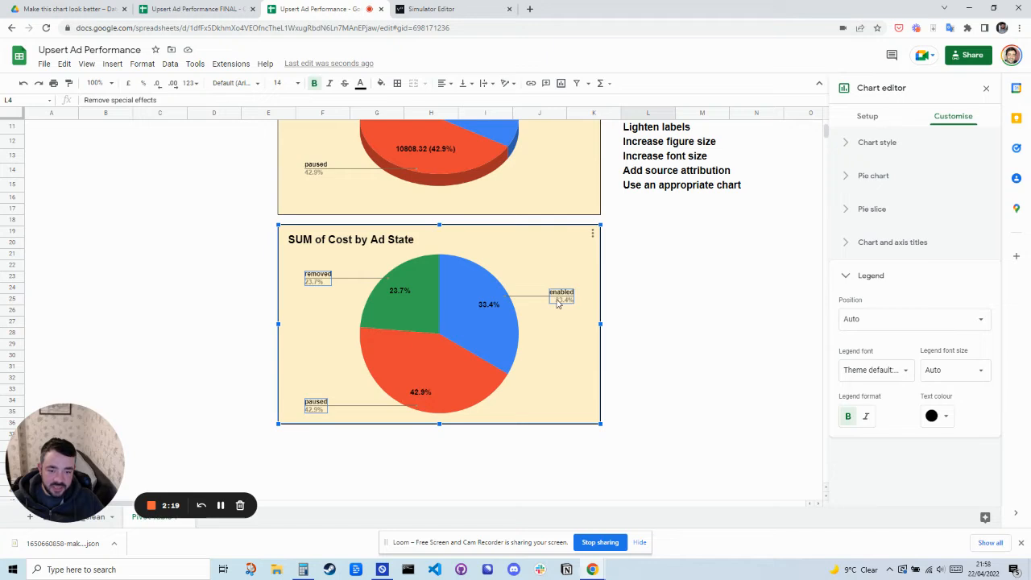
{"action": "left_click", "coordinate": [894, 321]}
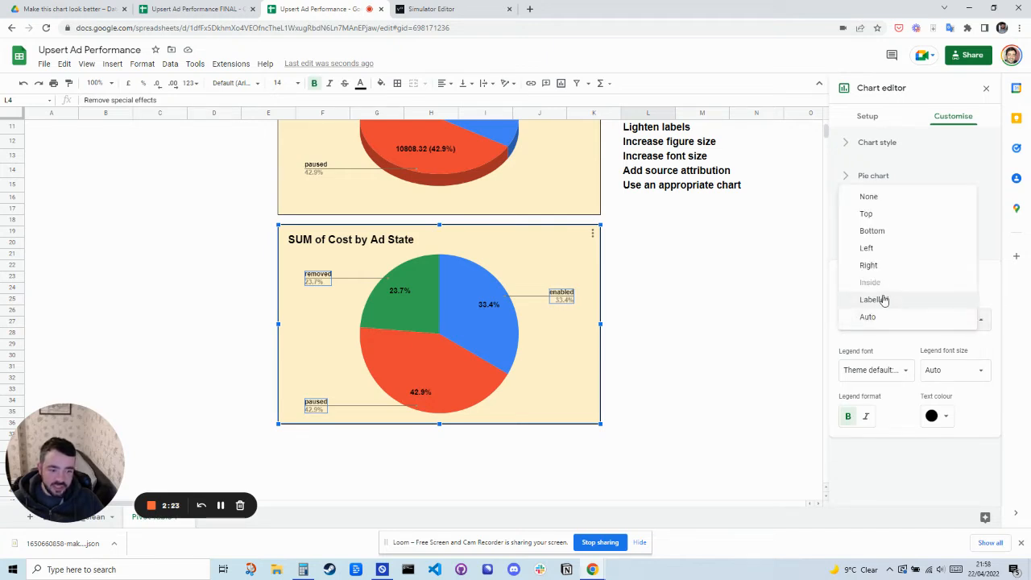
{"action": "left_click", "coordinate": [873, 232]}
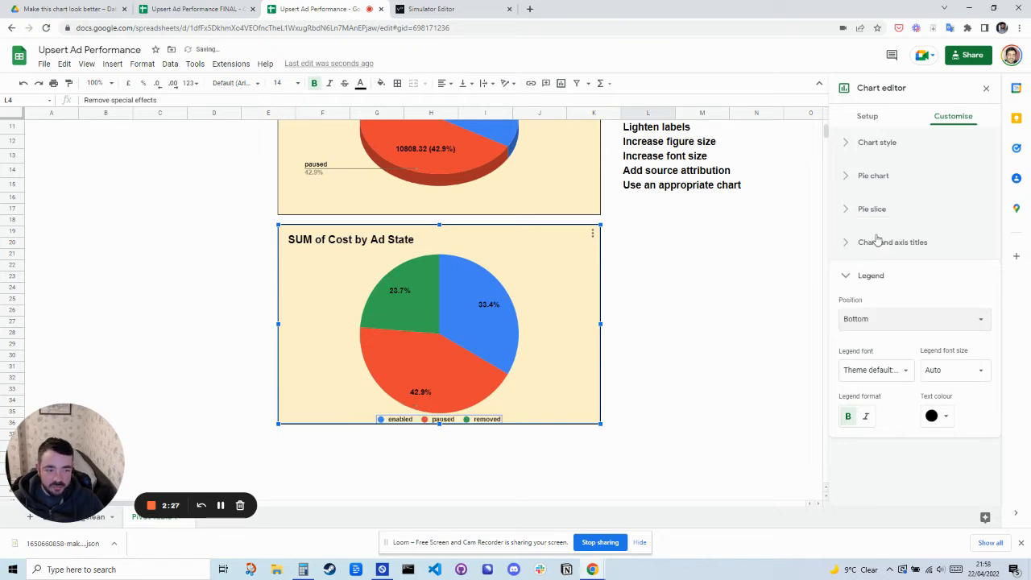
{"action": "left_click", "coordinate": [865, 317]}
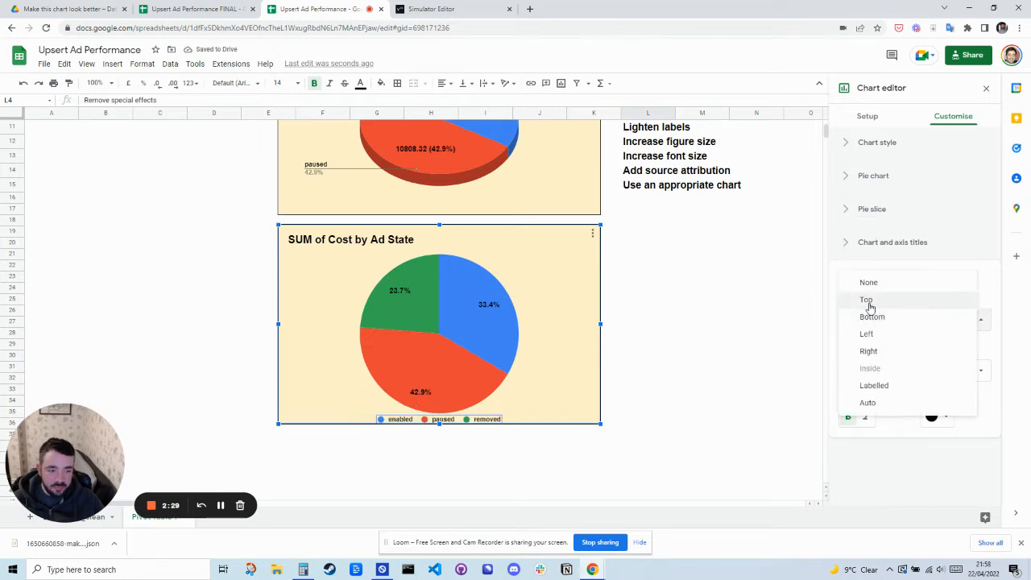
{"action": "left_click", "coordinate": [867, 301]}
{"action": "left_click", "coordinate": [886, 316]}
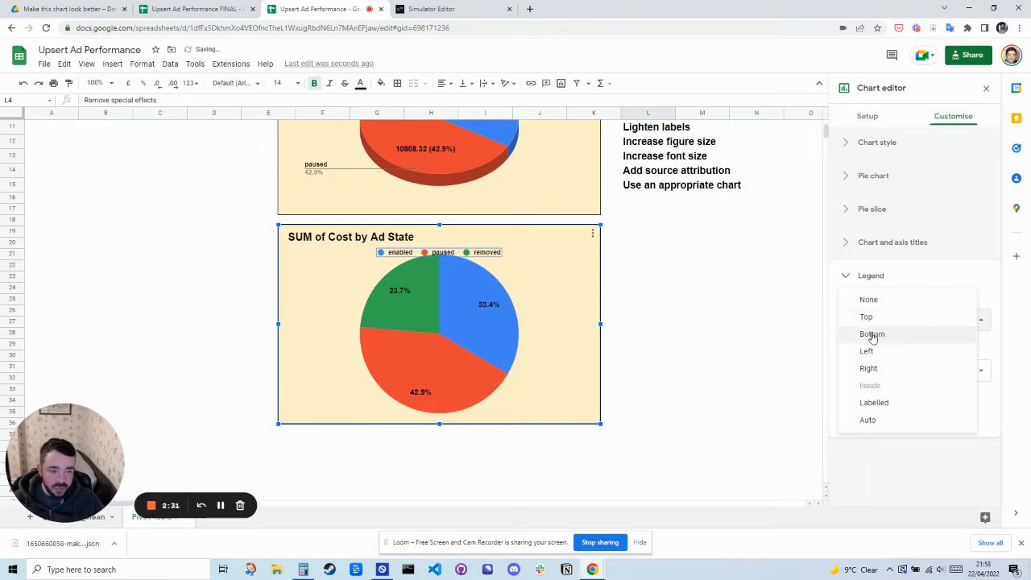
{"action": "left_click", "coordinate": [870, 350]}
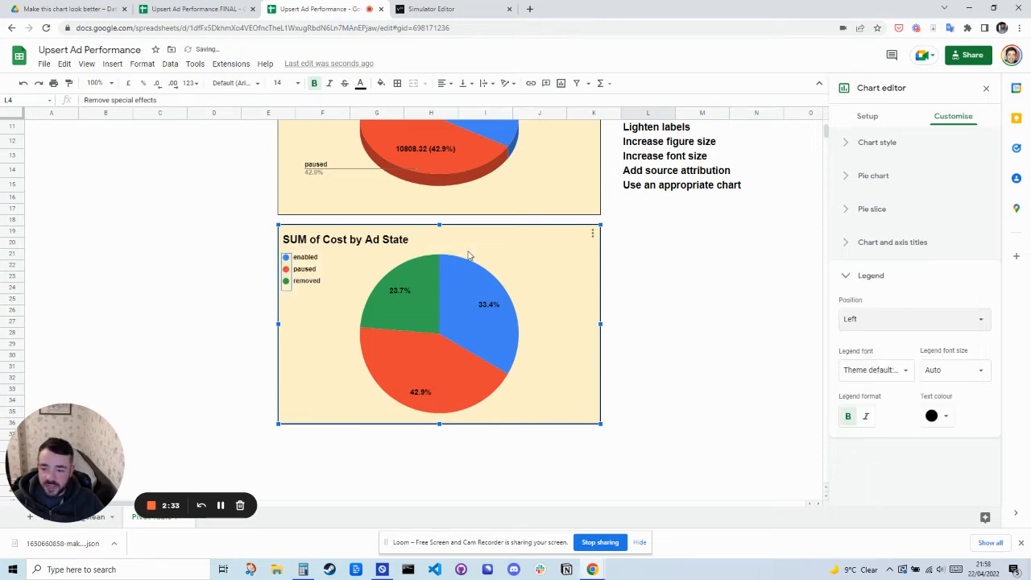
{"action": "left_click", "coordinate": [565, 241]}
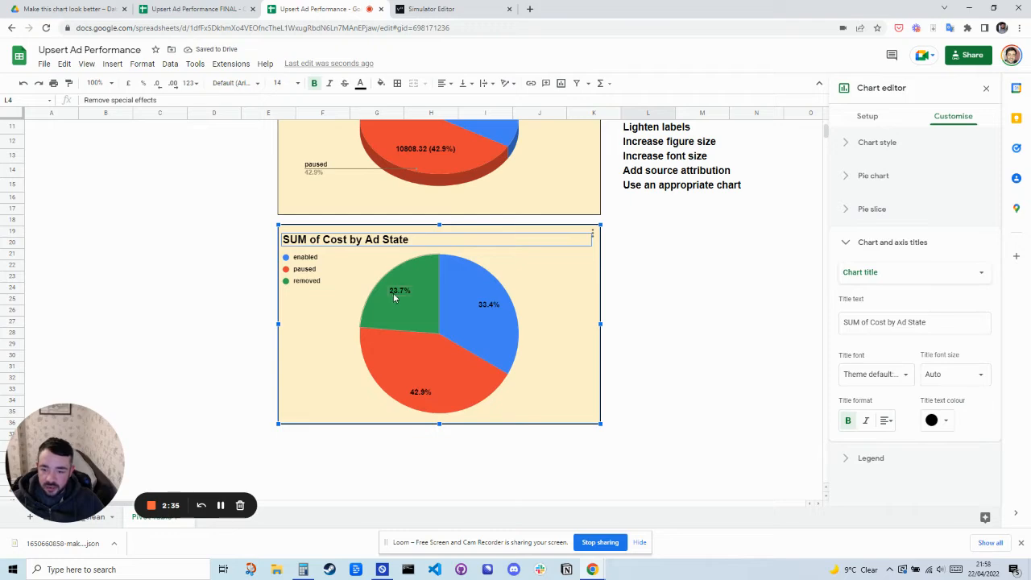
- Set the lower pie chart's background colour to None, following the "Remove backgrounds" item in the checklist
{"action": "scroll", "coordinate": [395, 294], "scroll_direction": "up", "scroll_amount": 5}
{"action": "scroll", "coordinate": [361, 354], "scroll_direction": "down", "scroll_amount": 1}
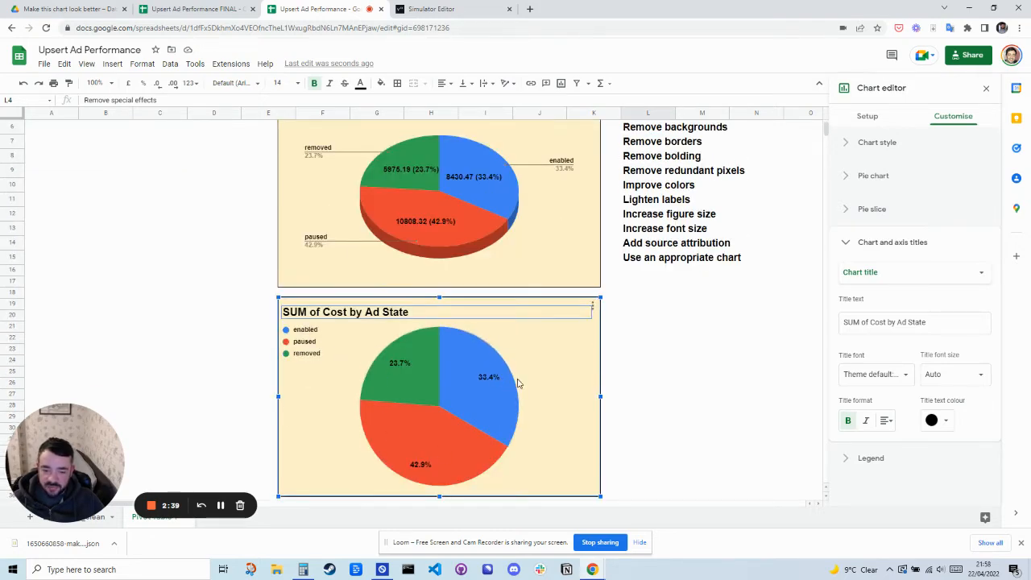
{"action": "scroll", "coordinate": [539, 372], "scroll_direction": "up", "scroll_amount": 1}
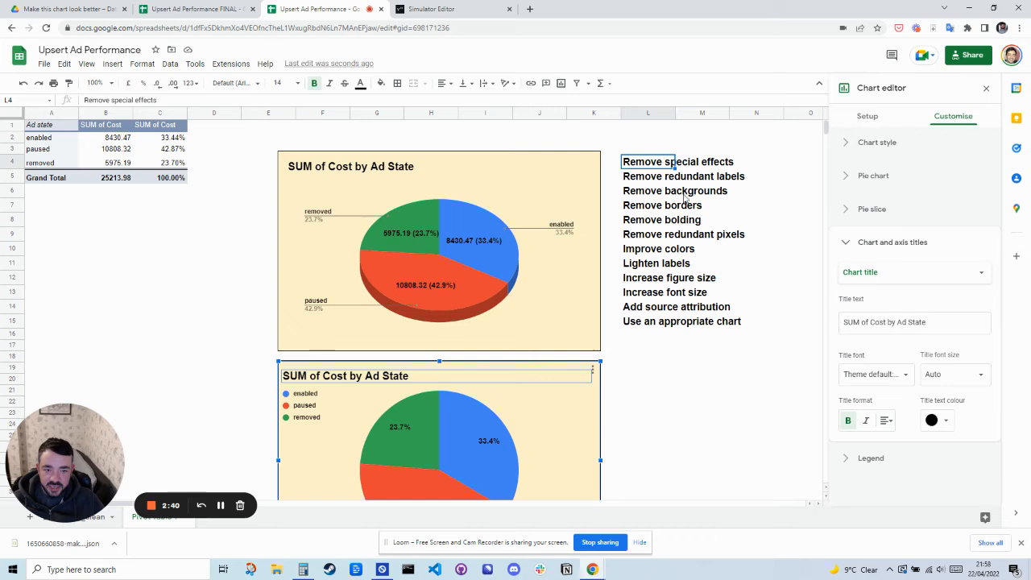
{"action": "left_click", "coordinate": [633, 198]}
{"action": "left_click", "coordinate": [585, 384]}
{"action": "scroll", "coordinate": [588, 379], "scroll_direction": "down", "scroll_amount": 1}
{"action": "left_click", "coordinate": [593, 322]}
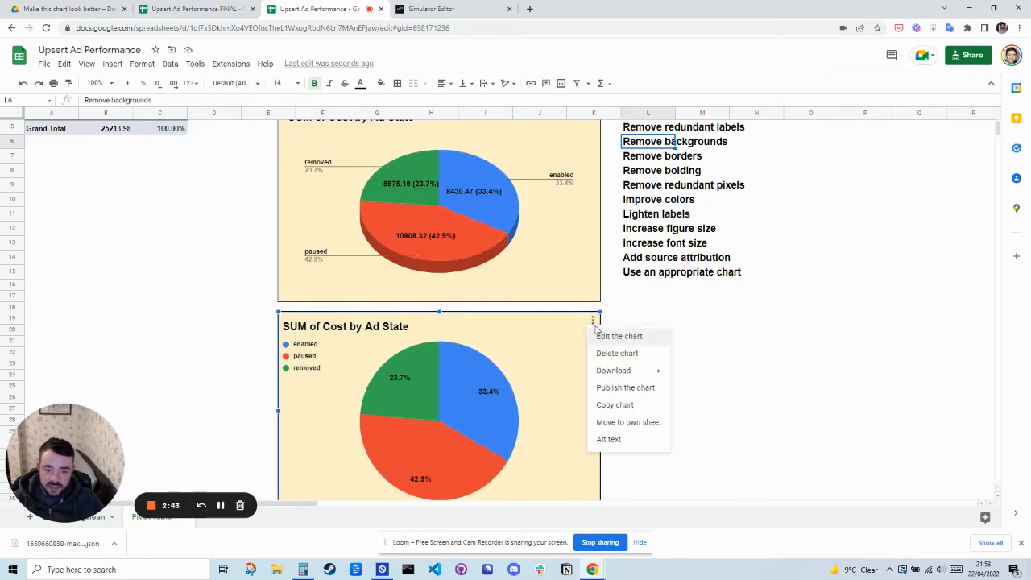
{"action": "left_click", "coordinate": [621, 340]}
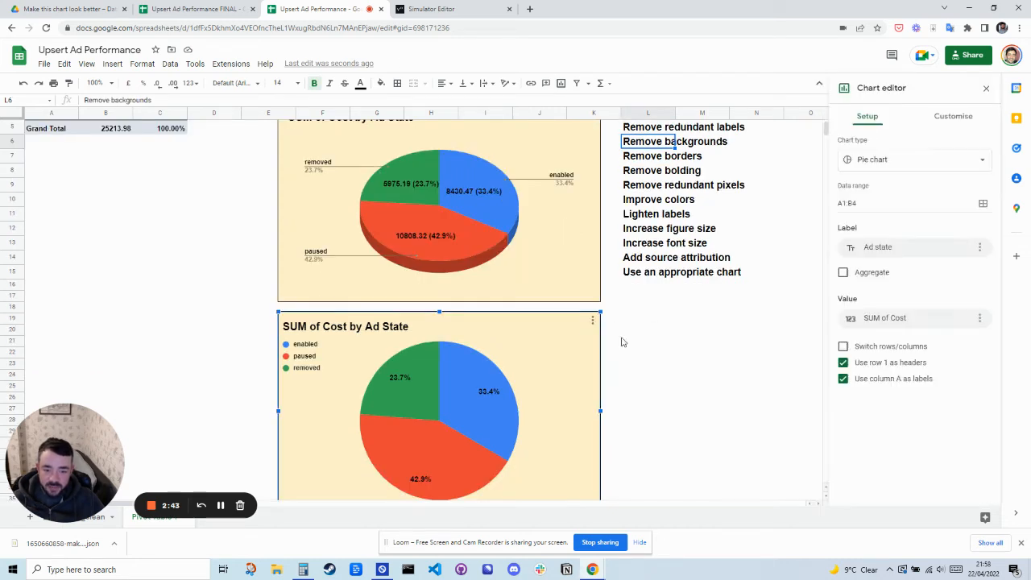
{"action": "left_click", "coordinate": [944, 120]}
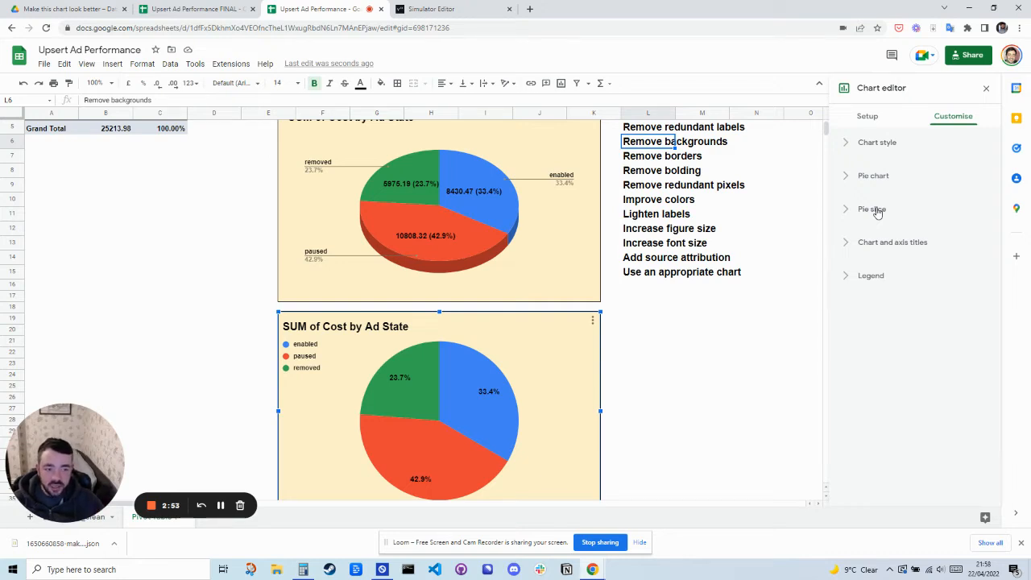
{"action": "left_click", "coordinate": [877, 142]}
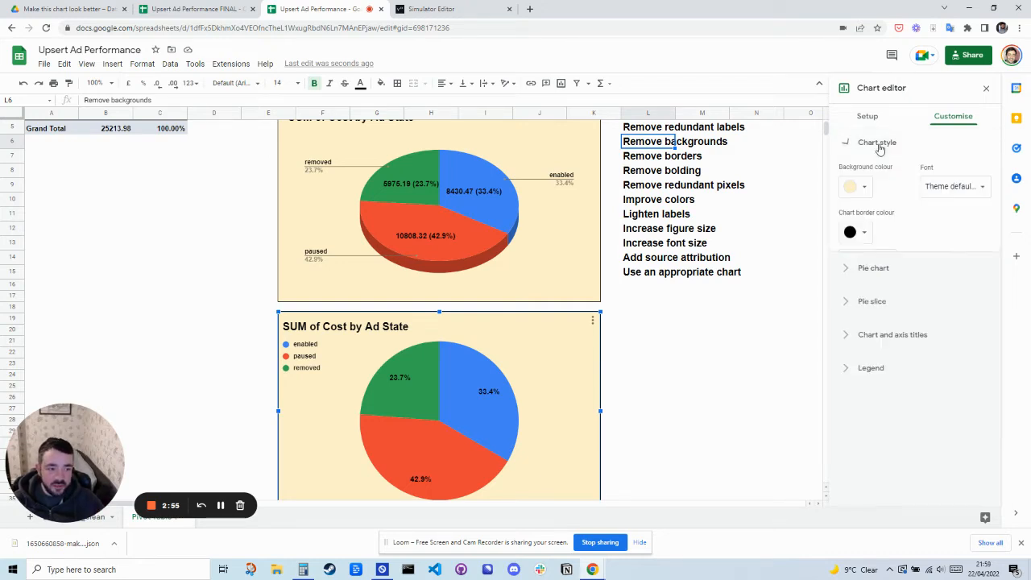
{"action": "left_click", "coordinate": [865, 190]}
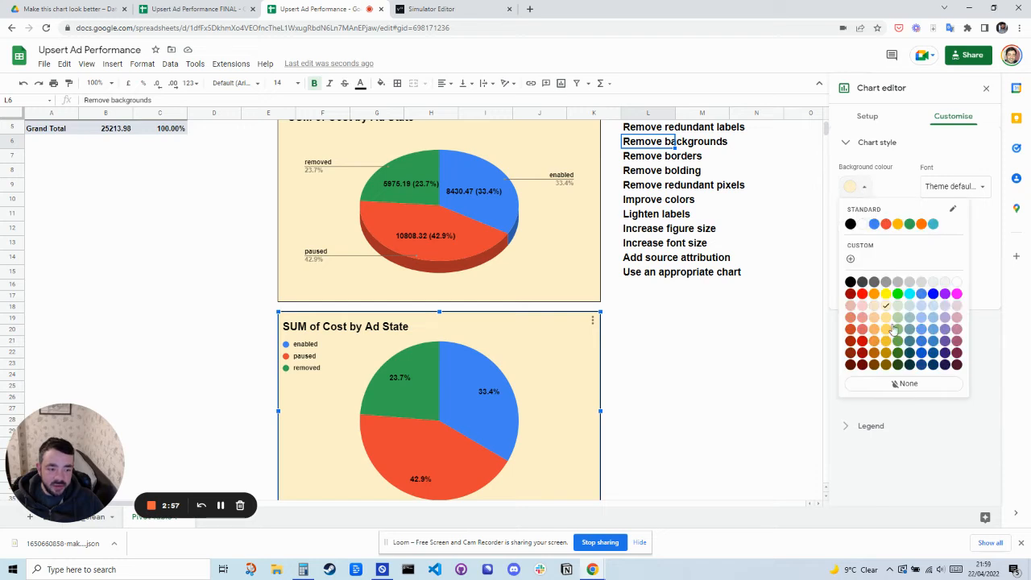
{"action": "left_click", "coordinate": [894, 385]}
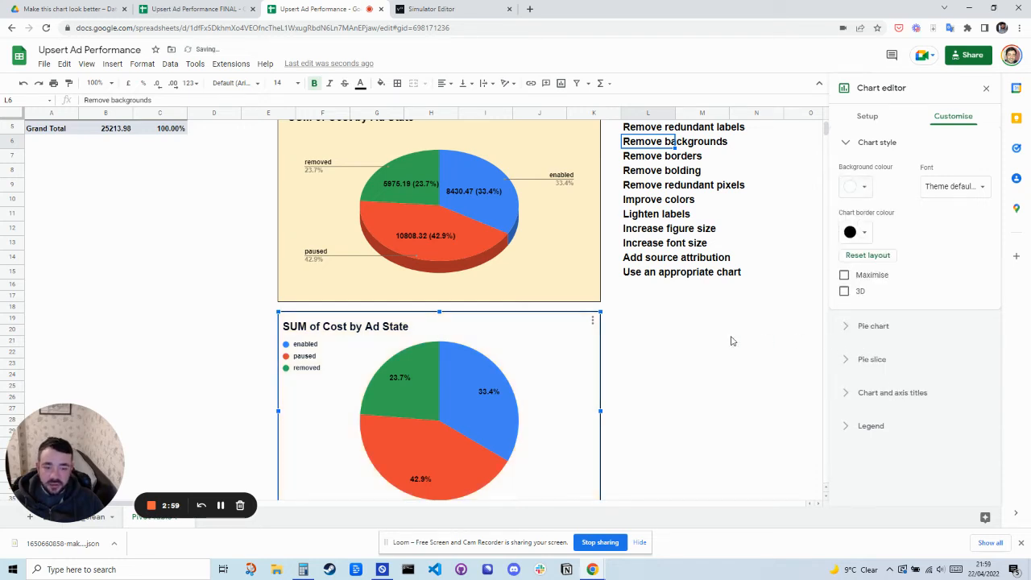
- Set the lower pie chart's border colour to None, following the "Remove borders" item in the checklist
{"action": "left_click", "coordinate": [639, 161]}
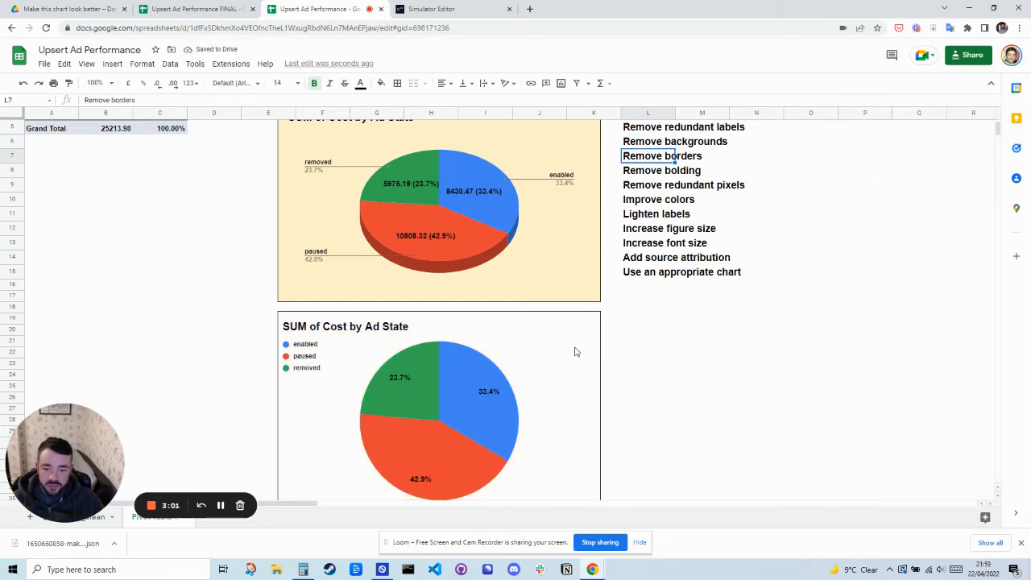
{"action": "left_click", "coordinate": [666, 344]}
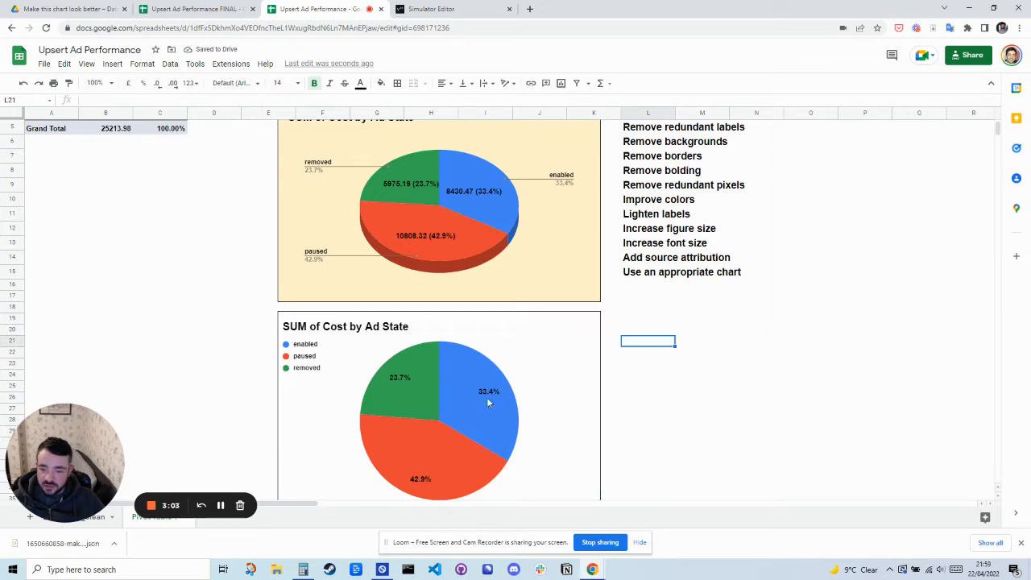
{"action": "scroll", "coordinate": [487, 398], "scroll_direction": "down", "scroll_amount": 3}
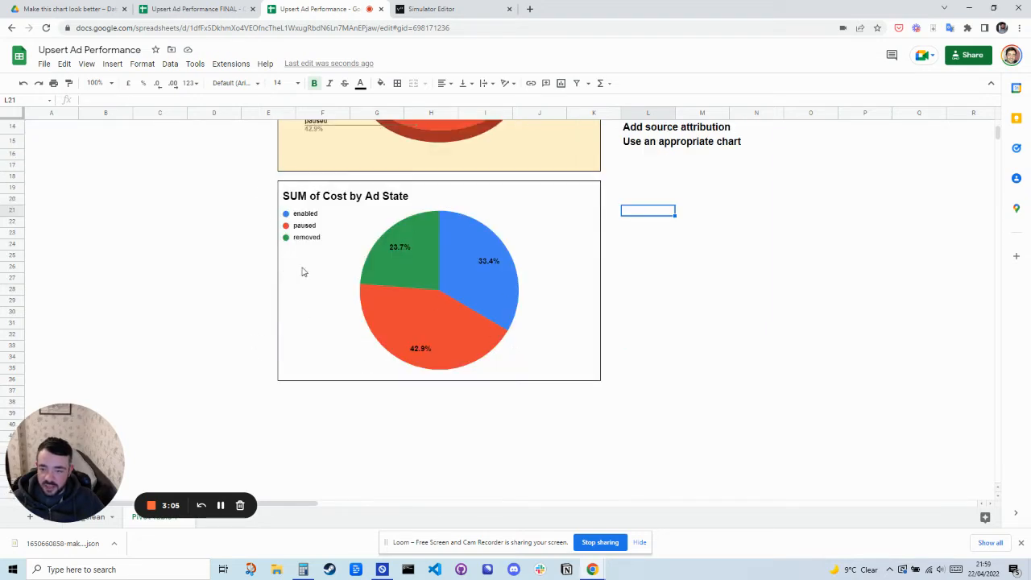
{"action": "left_click", "coordinate": [575, 193]}
{"action": "scroll", "coordinate": [591, 290], "scroll_direction": "up", "scroll_amount": 3}
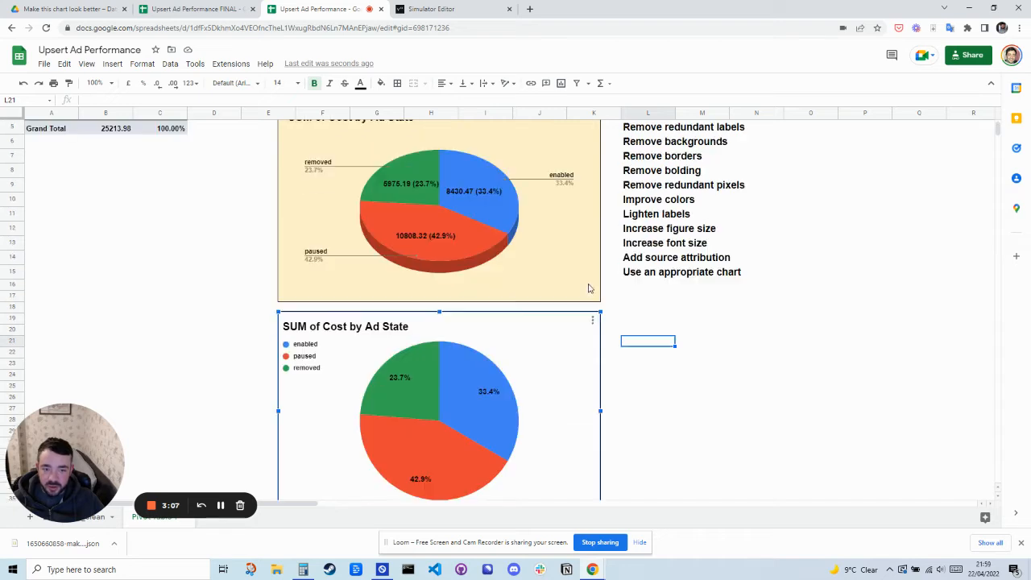
{"action": "left_click", "coordinate": [592, 320]}
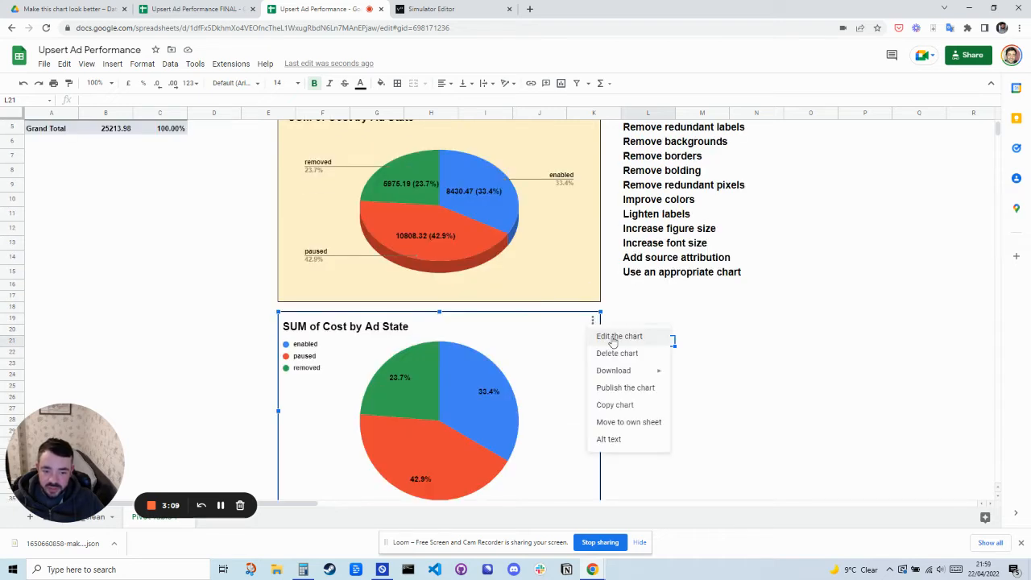
{"action": "left_click", "coordinate": [614, 337]}
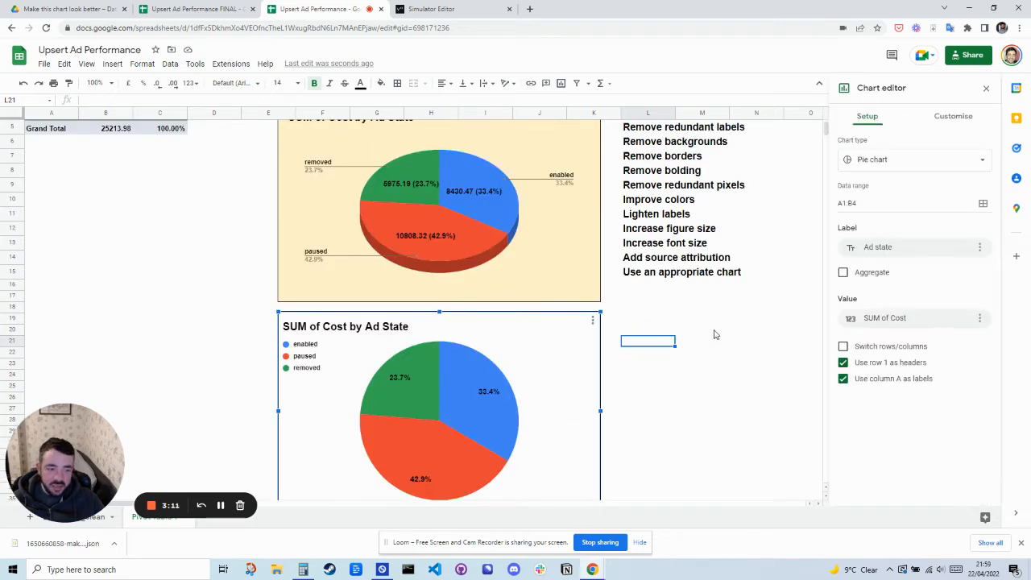
{"action": "left_click", "coordinate": [949, 117]}
{"action": "left_click", "coordinate": [892, 146]}
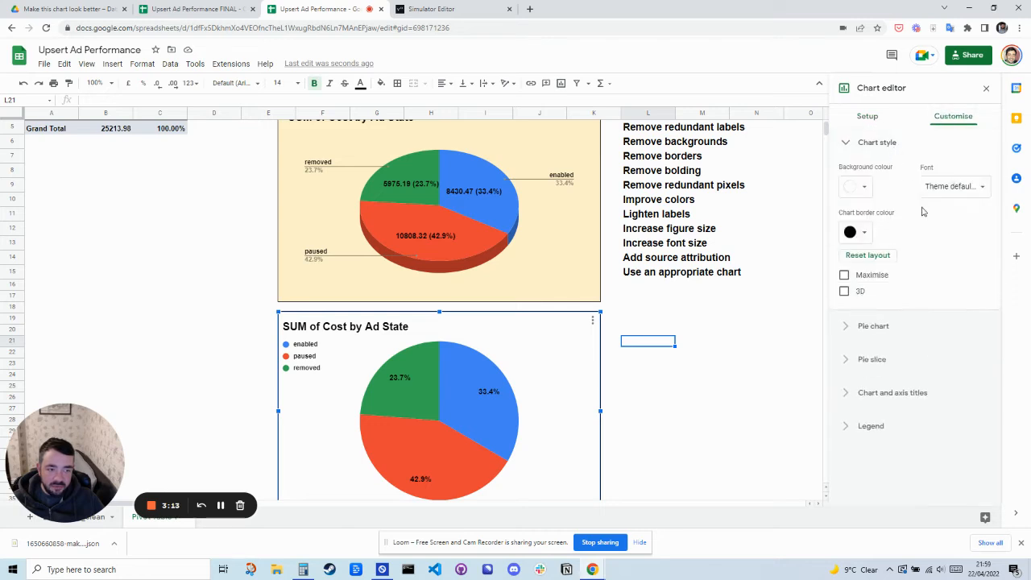
{"action": "left_click", "coordinate": [865, 234]}
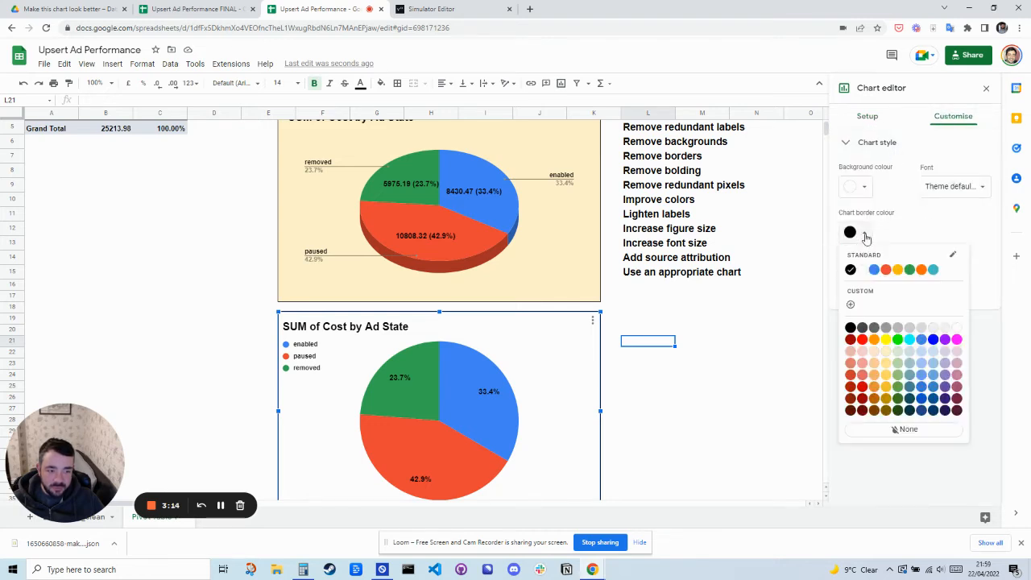
{"action": "left_click", "coordinate": [894, 429]}
{"action": "left_click", "coordinate": [666, 377]}
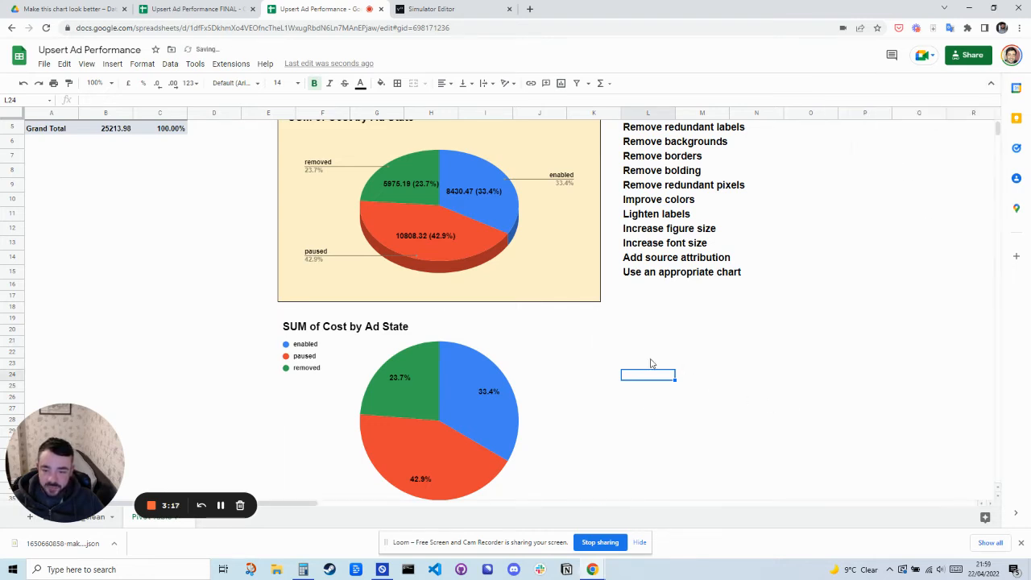
{"action": "left_click", "coordinate": [440, 380]}
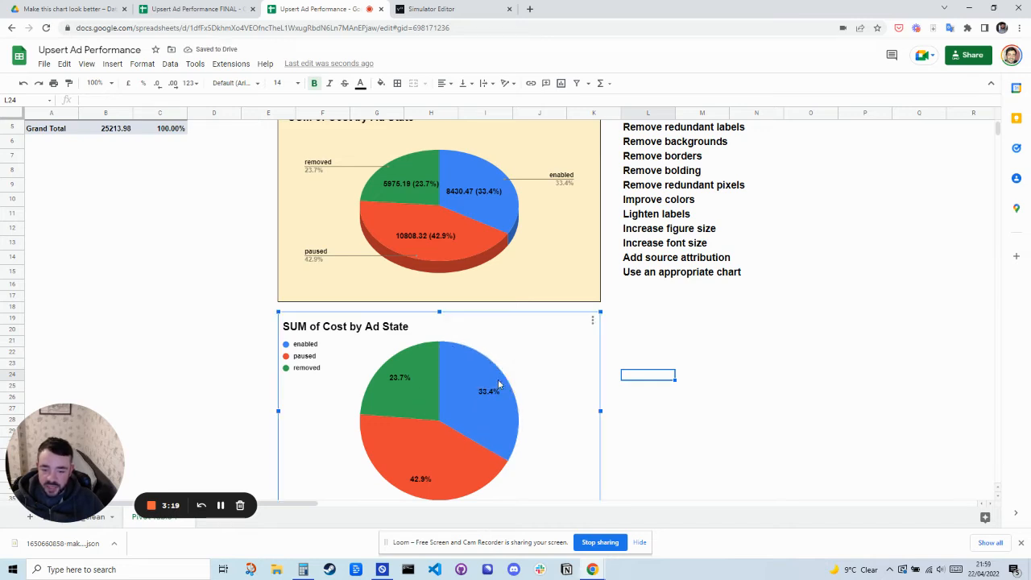
{"action": "left_click", "coordinate": [650, 335]}
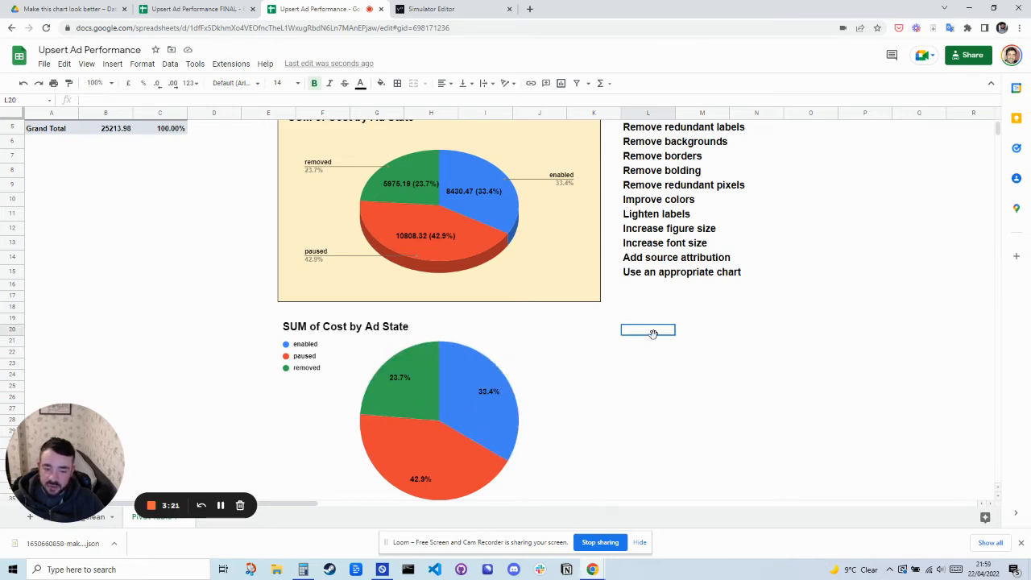
- Remove bold from the lower pie chart's slice labels, following the "Remove bolding" item in the checklist
{"action": "scroll", "coordinate": [667, 354], "scroll_direction": "up", "scroll_amount": 1}
{"action": "left_click", "coordinate": [647, 216]}
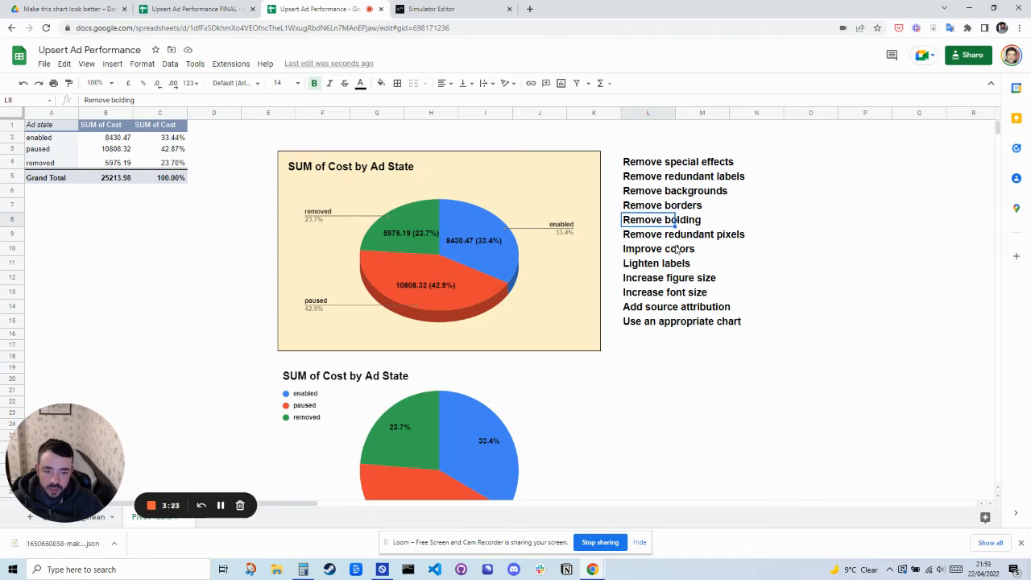
{"action": "scroll", "coordinate": [527, 306], "scroll_direction": "down", "scroll_amount": 3}
{"action": "left_click", "coordinate": [480, 272]}
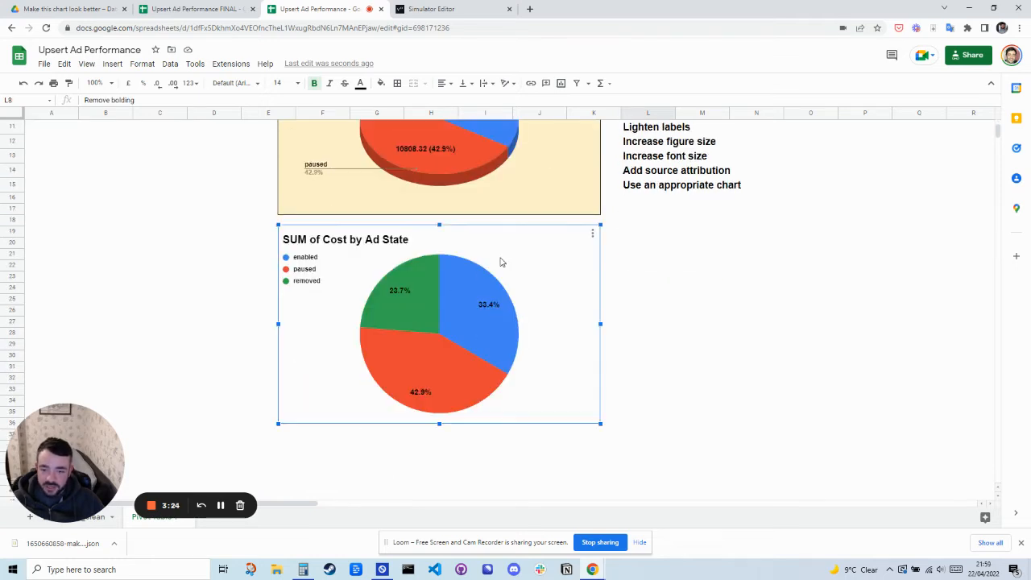
{"action": "left_click", "coordinate": [592, 234]}
{"action": "left_click", "coordinate": [606, 250]}
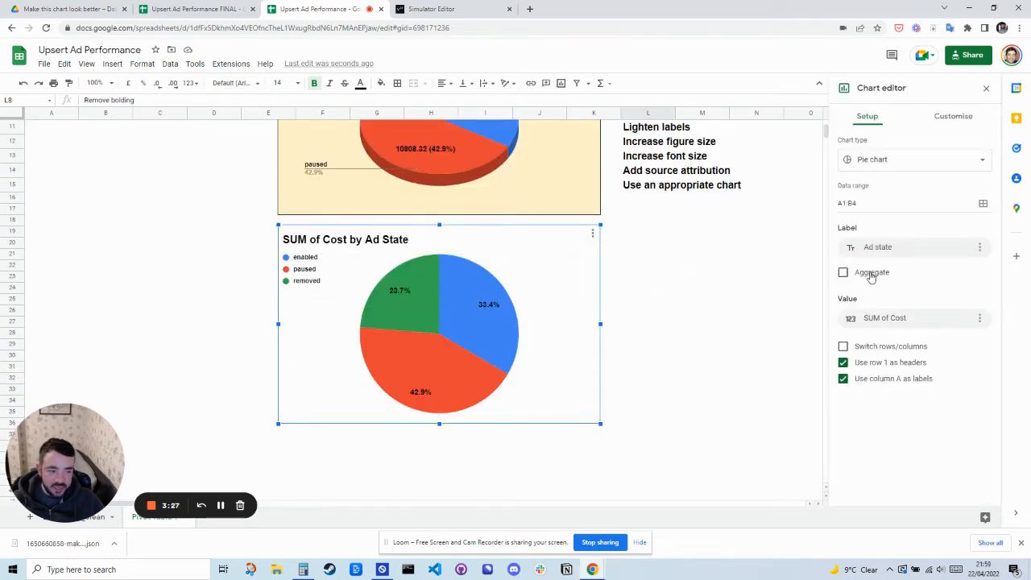
{"action": "left_click", "coordinate": [954, 119]}
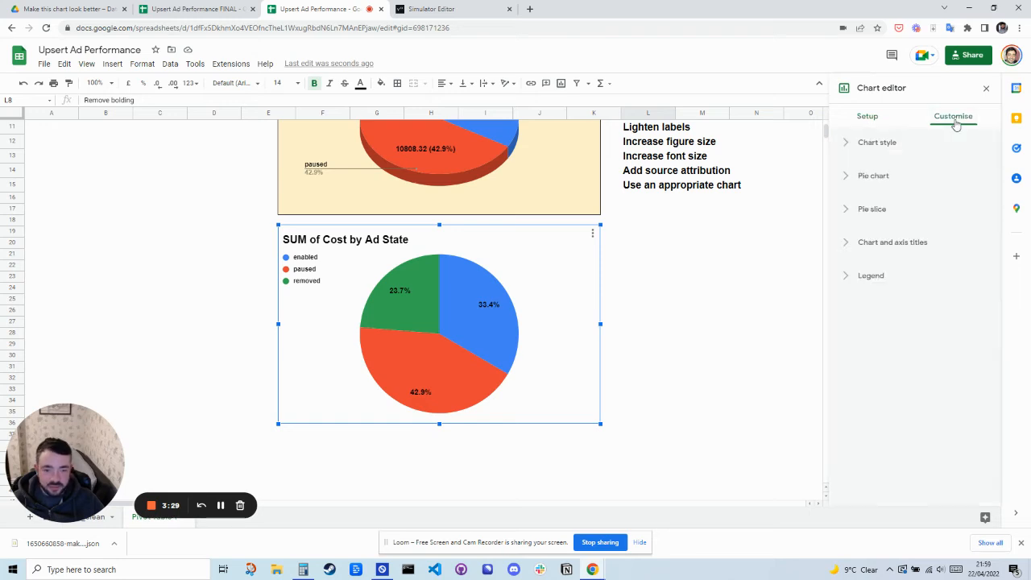
{"action": "left_click", "coordinate": [878, 144]}
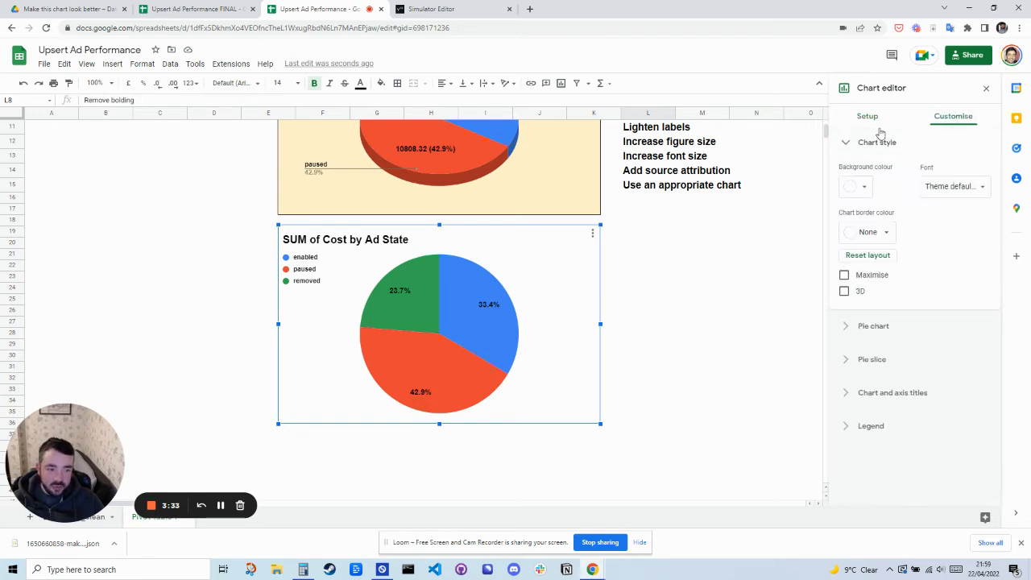
{"action": "left_click", "coordinate": [881, 325]}
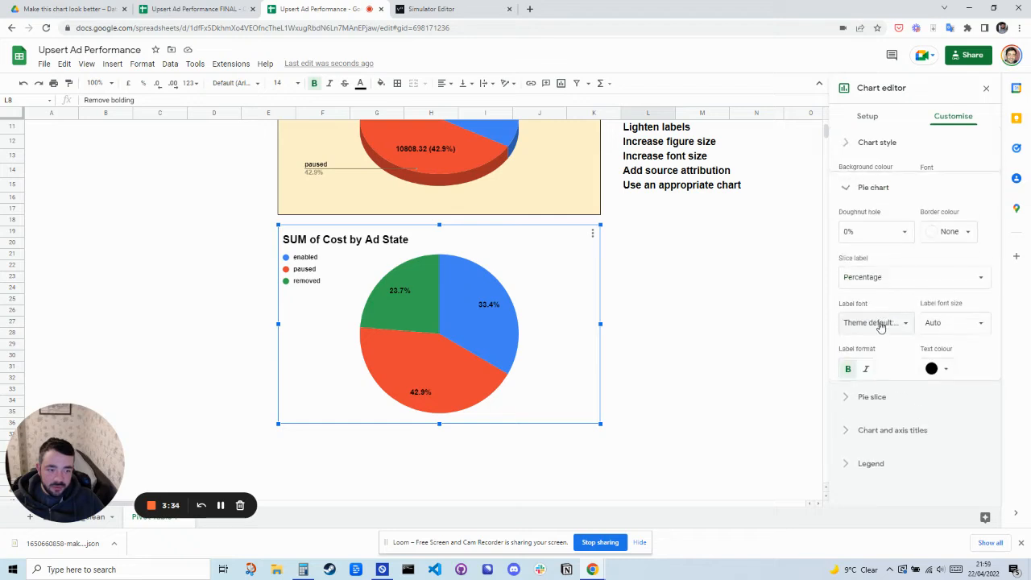
{"action": "left_click", "coordinate": [849, 361]}
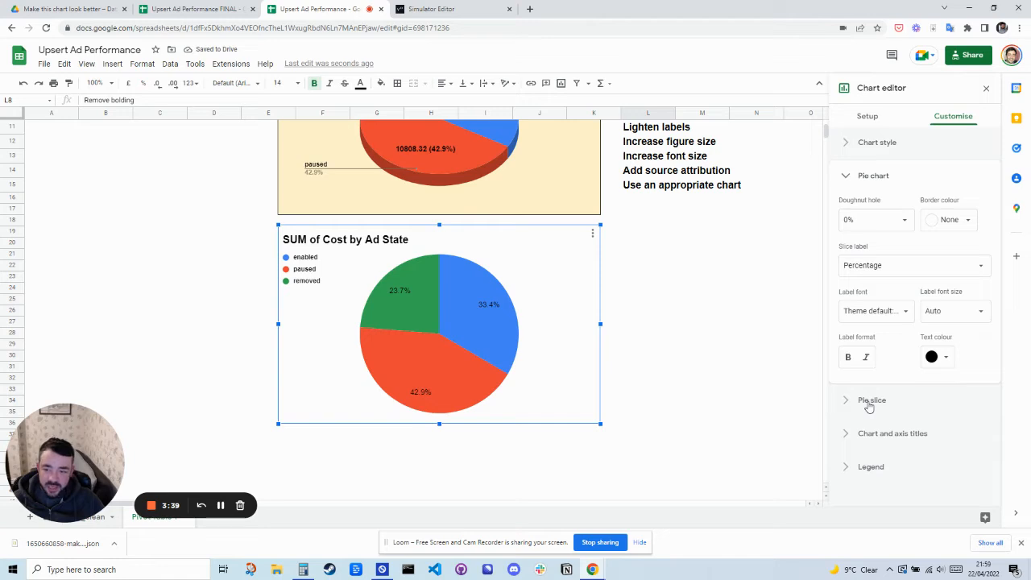
- Remove bold from the lower pie chart's title and its legend text
{"action": "left_click", "coordinate": [878, 433]}
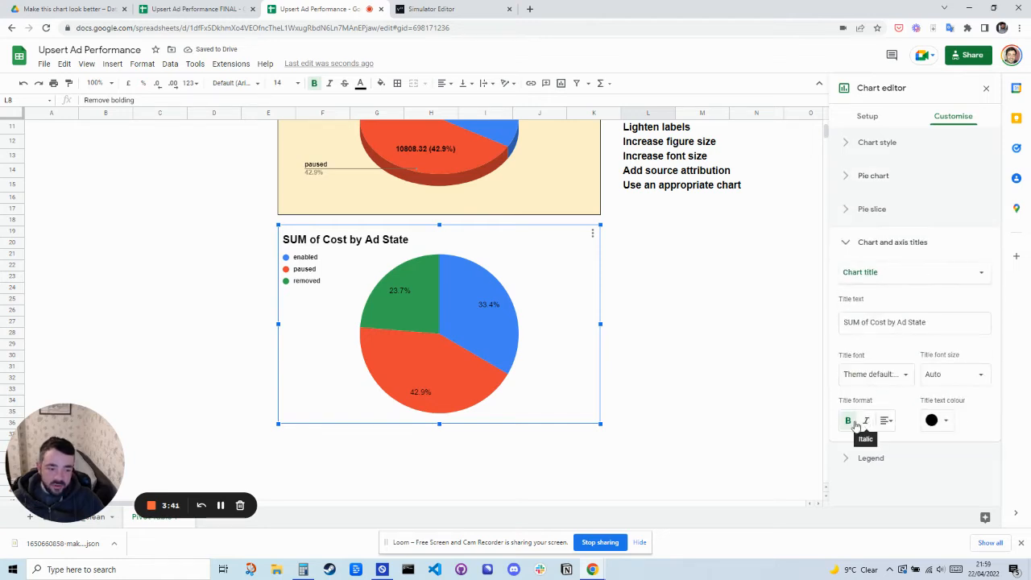
{"action": "left_click", "coordinate": [849, 421]}
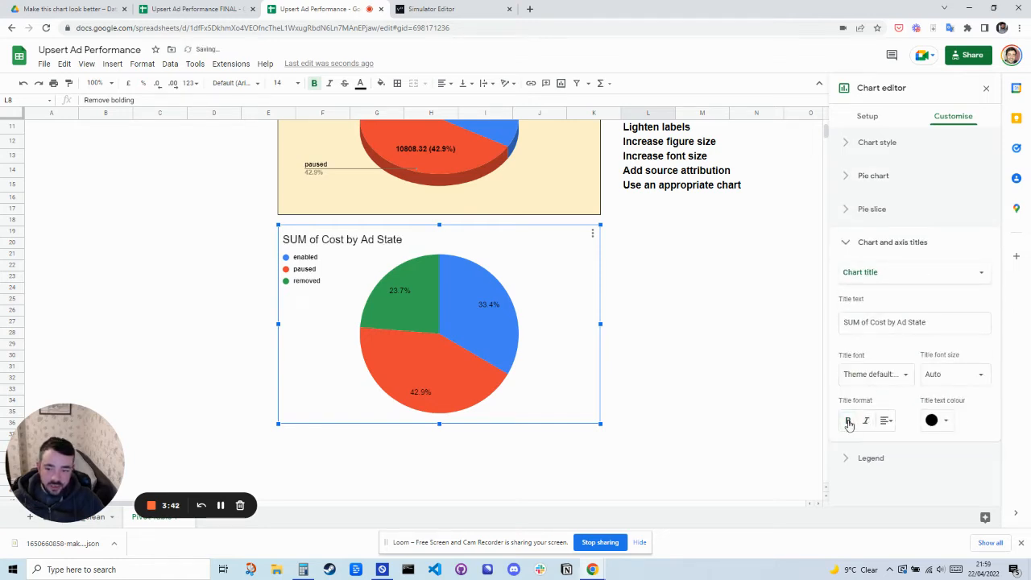
{"action": "left_click", "coordinate": [866, 460]}
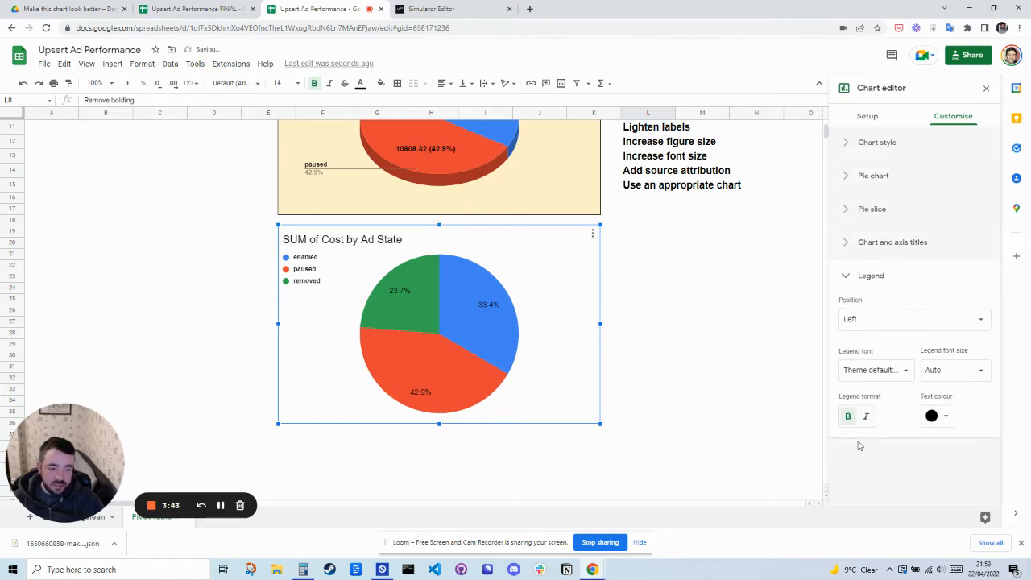
{"action": "left_click", "coordinate": [674, 233]}
{"action": "scroll", "coordinate": [701, 256], "scroll_direction": "up", "scroll_amount": 5}
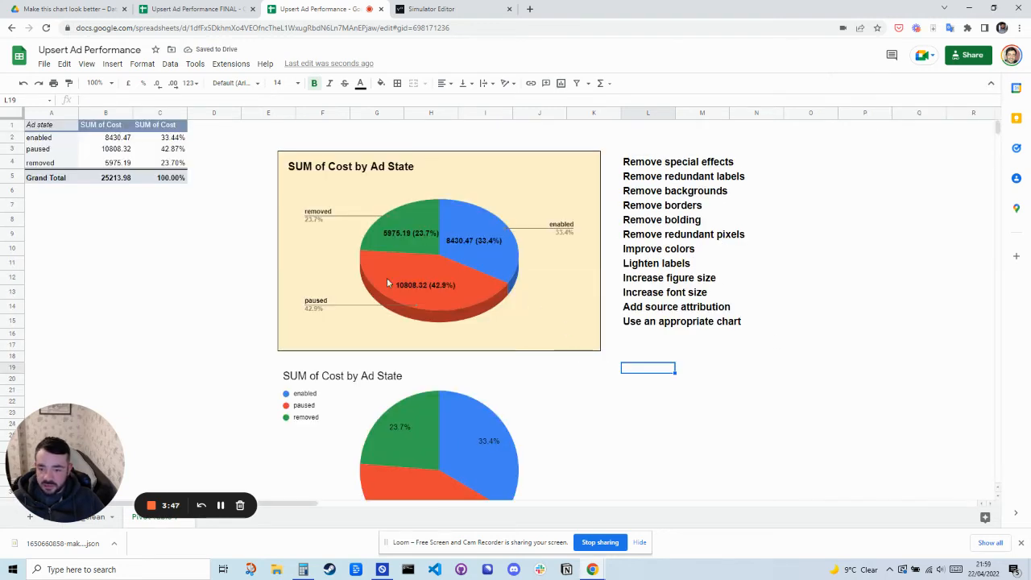
- Give the lower pie chart a 50% doughnut hole, following the "Remove redundant pixels" item in the checklist
{"action": "left_click", "coordinate": [643, 235]}
{"action": "scroll", "coordinate": [555, 247], "scroll_direction": "down", "scroll_amount": 5}
{"action": "left_click", "coordinate": [550, 248]}
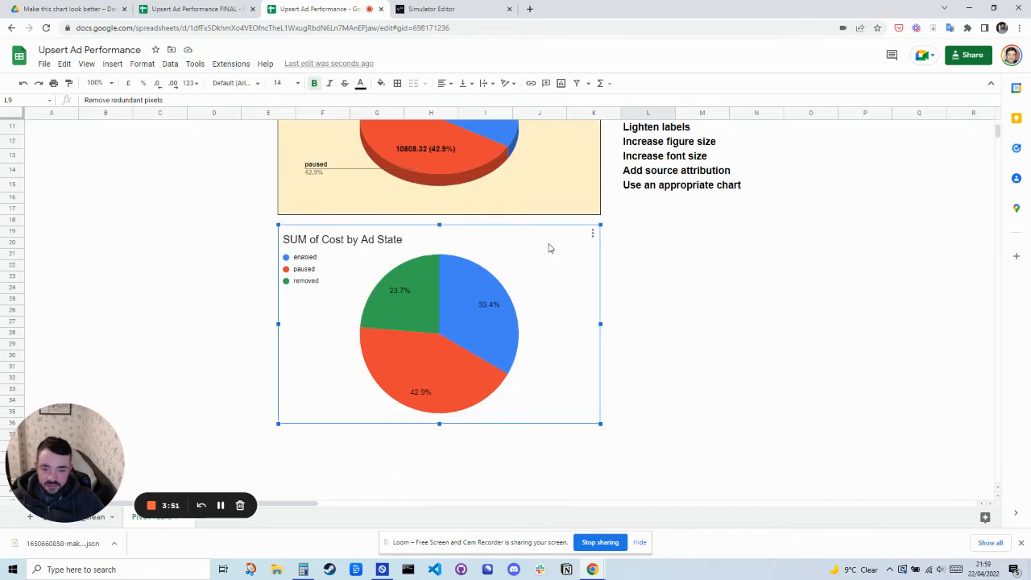
{"action": "left_click", "coordinate": [592, 235]}
{"action": "left_click", "coordinate": [622, 251]}
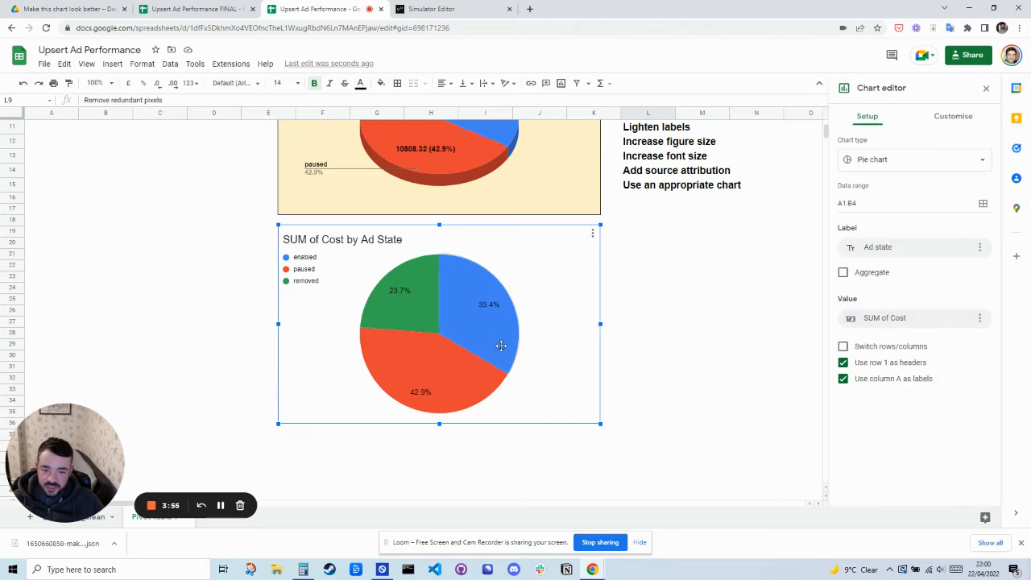
{"action": "left_click", "coordinate": [940, 117]}
{"action": "left_click", "coordinate": [878, 176]}
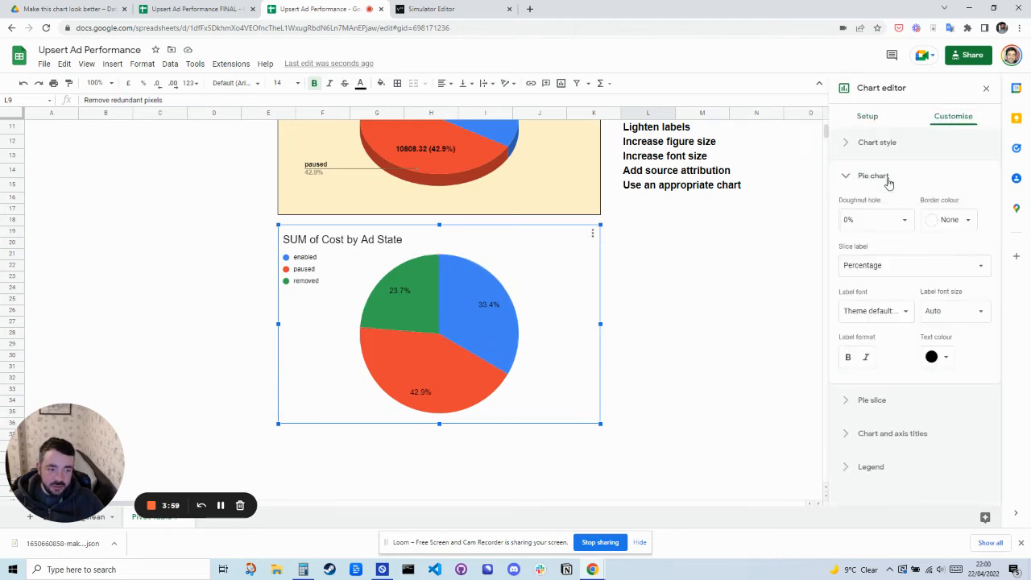
{"action": "left_click", "coordinate": [339, 263]}
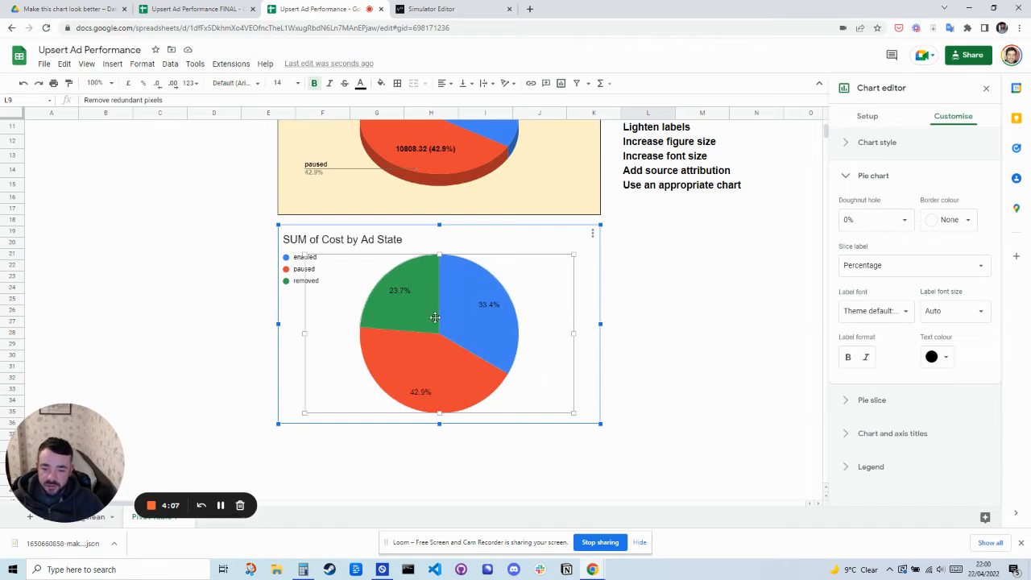
{"action": "left_click", "coordinate": [903, 223]}
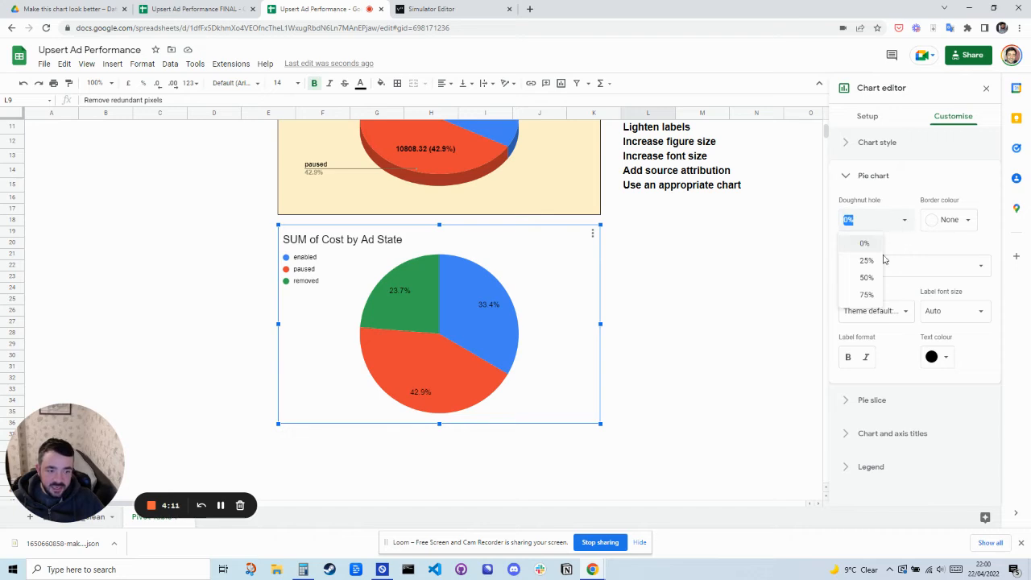
{"action": "left_click", "coordinate": [866, 278]}
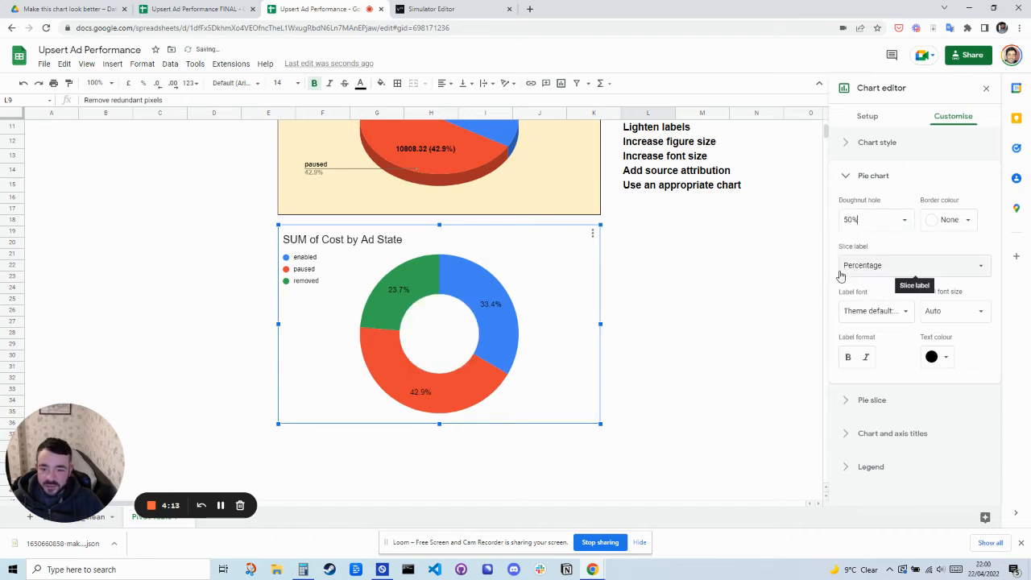
{"action": "left_click", "coordinate": [700, 287]}
{"action": "scroll", "coordinate": [700, 288], "scroll_direction": "up", "scroll_amount": 2}
{"action": "scroll", "coordinate": [656, 179], "scroll_direction": "up", "scroll_amount": 2}
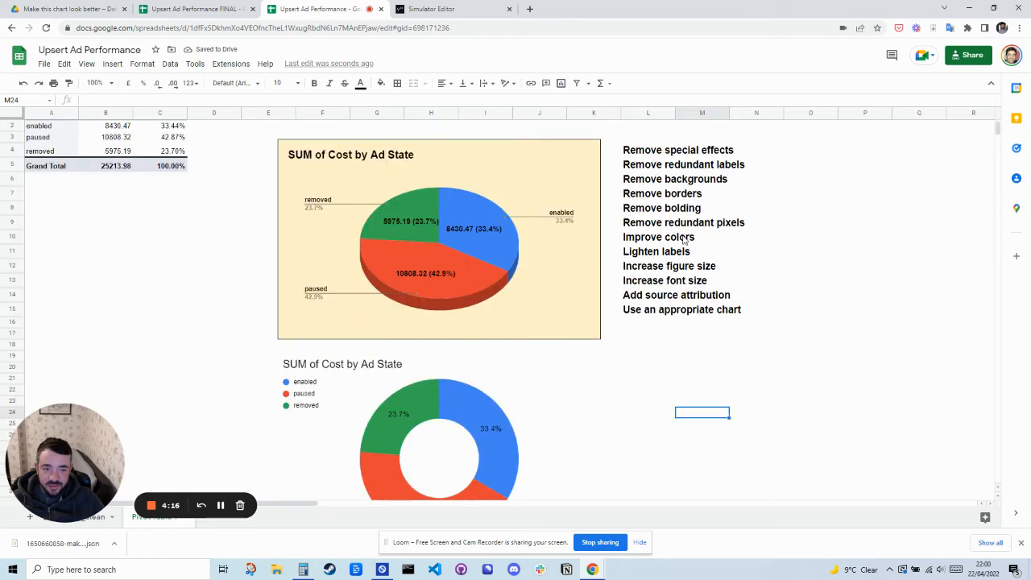
{"action": "left_click", "coordinate": [640, 228]}
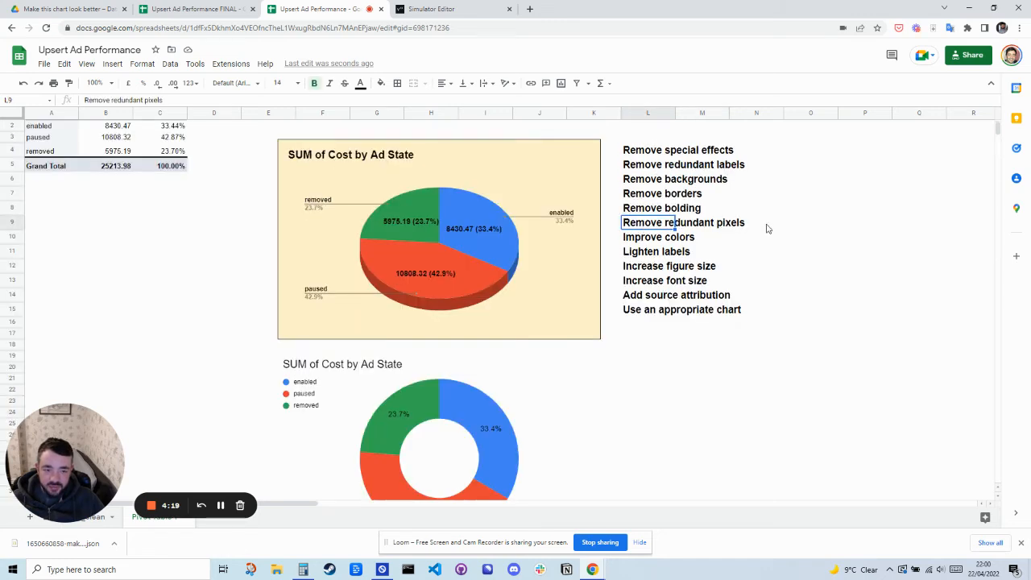
- Set the "paused" slice of the lower doughnut chart to orange, following the "Improve colors" item in the checklist
{"action": "left_click", "coordinate": [638, 239]}
{"action": "scroll", "coordinate": [582, 276], "scroll_direction": "down", "scroll_amount": 2}
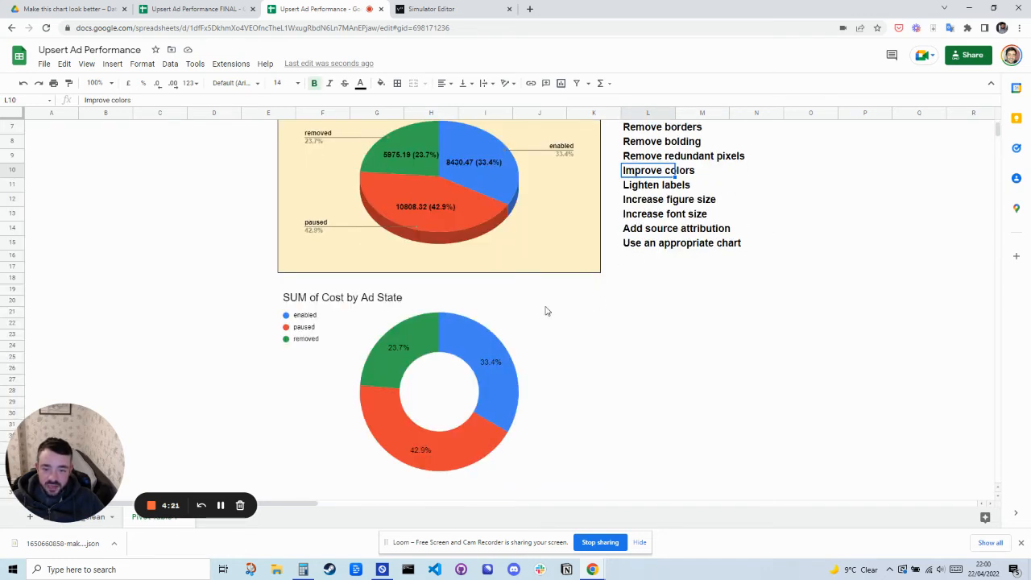
{"action": "left_click", "coordinate": [574, 309]}
{"action": "left_click", "coordinate": [592, 294]}
{"action": "left_click", "coordinate": [617, 305]}
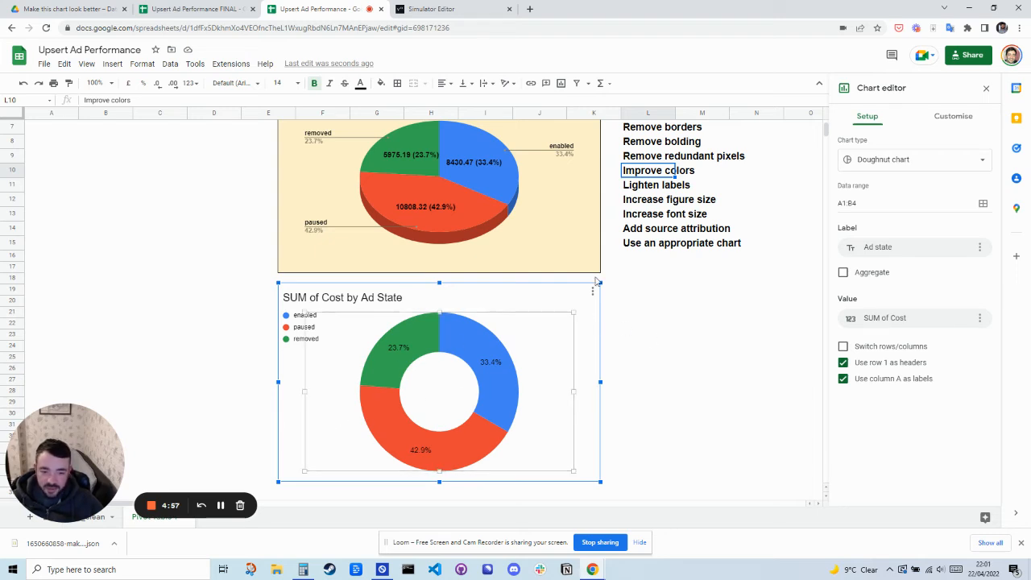
{"action": "left_click", "coordinate": [944, 118]}
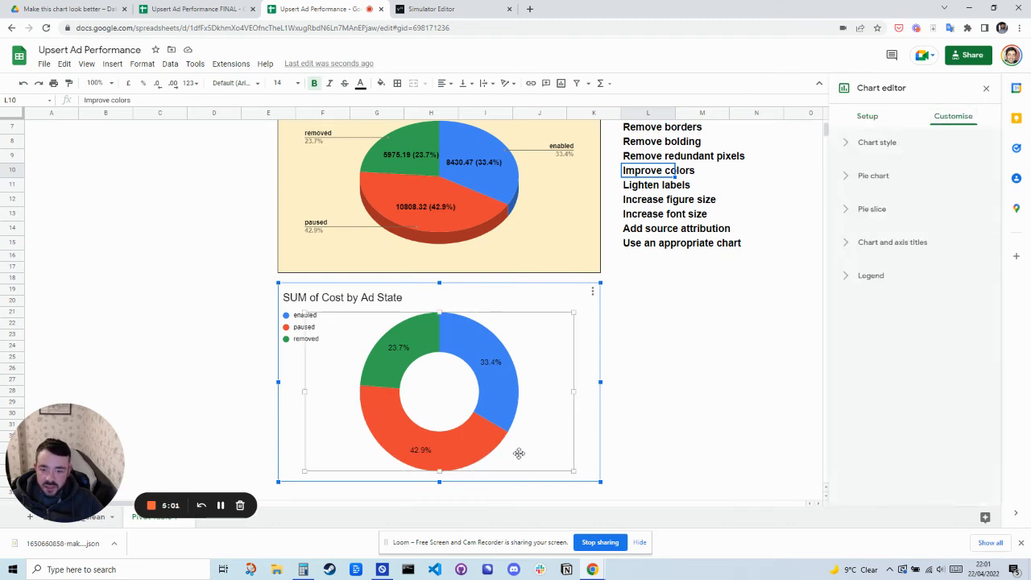
{"action": "left_click", "coordinate": [871, 178]}
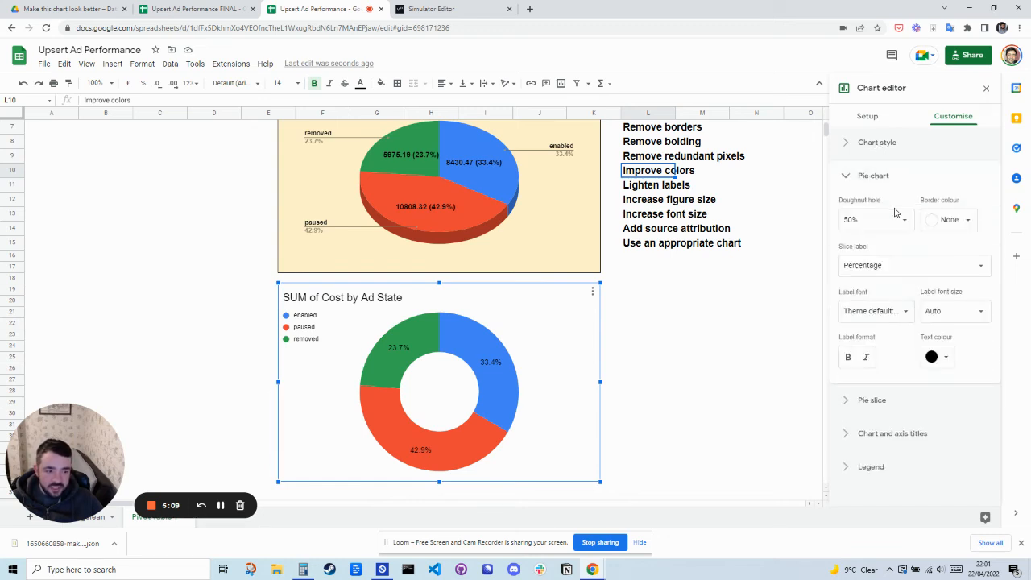
{"action": "left_click", "coordinate": [876, 184]}
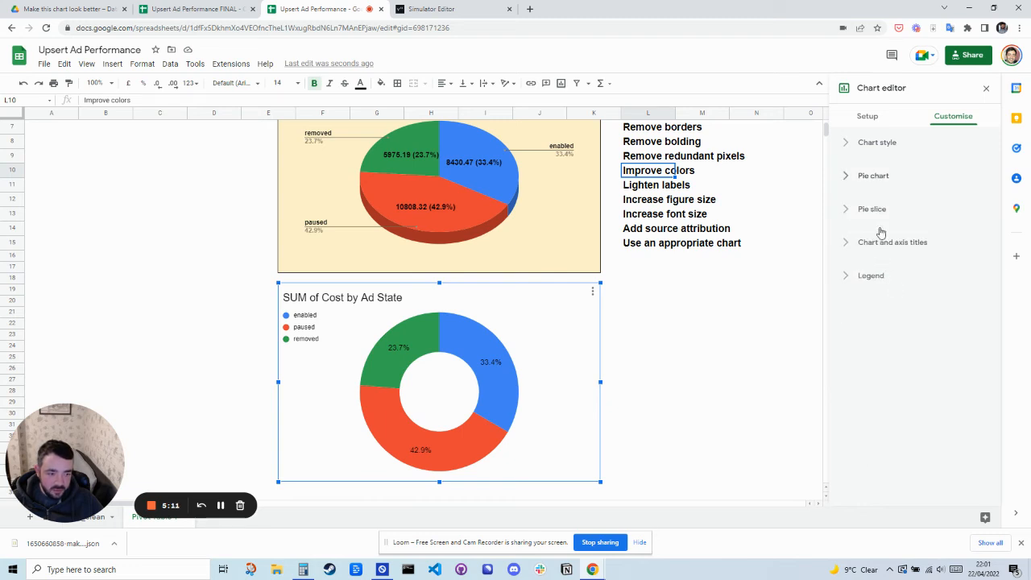
{"action": "left_click", "coordinate": [880, 210]}
{"action": "left_click", "coordinate": [865, 288]}
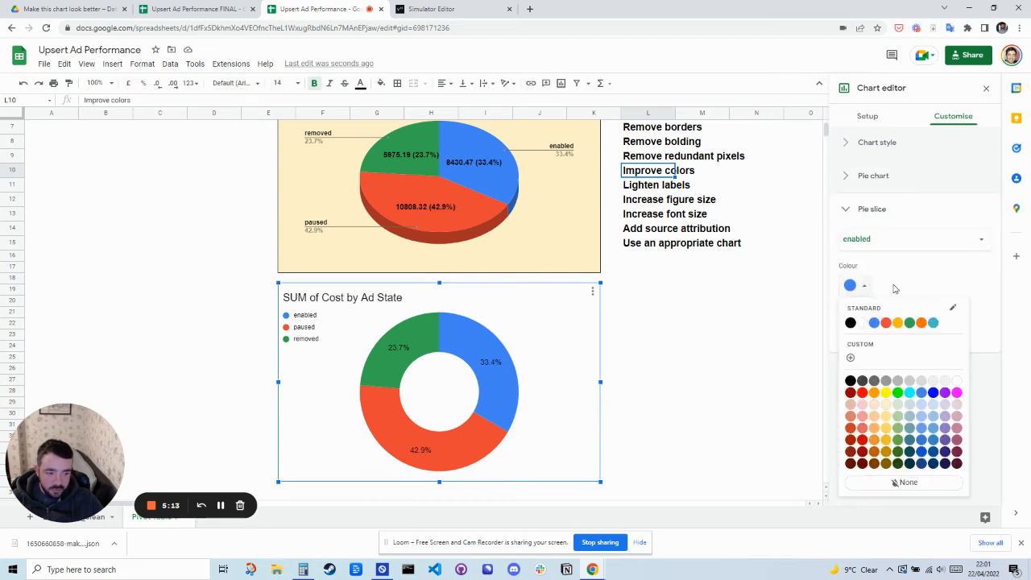
{"action": "left_click", "coordinate": [879, 243]}
{"action": "left_click", "coordinate": [876, 241]}
{"action": "left_click", "coordinate": [873, 254]}
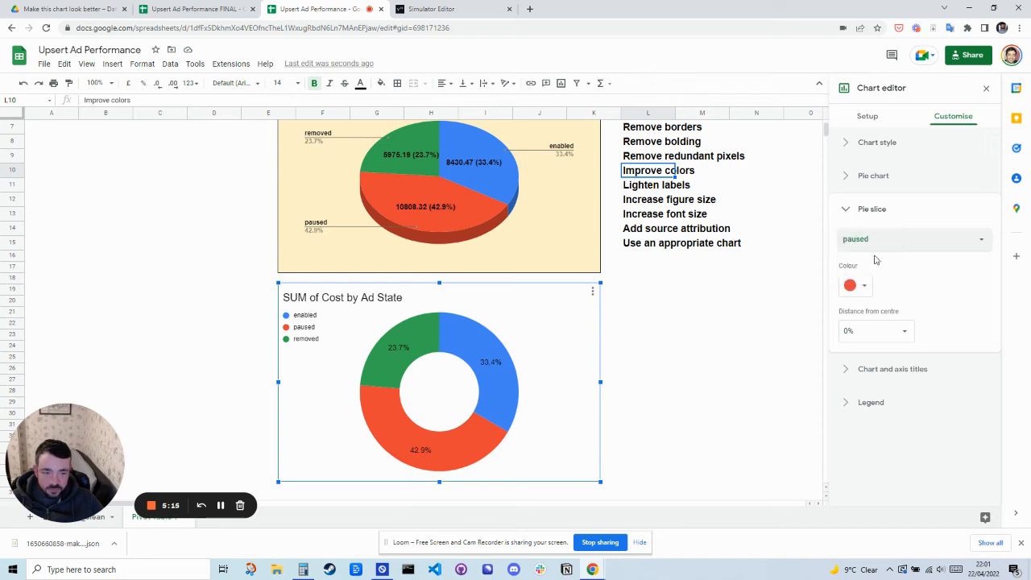
{"action": "left_click", "coordinate": [865, 285]}
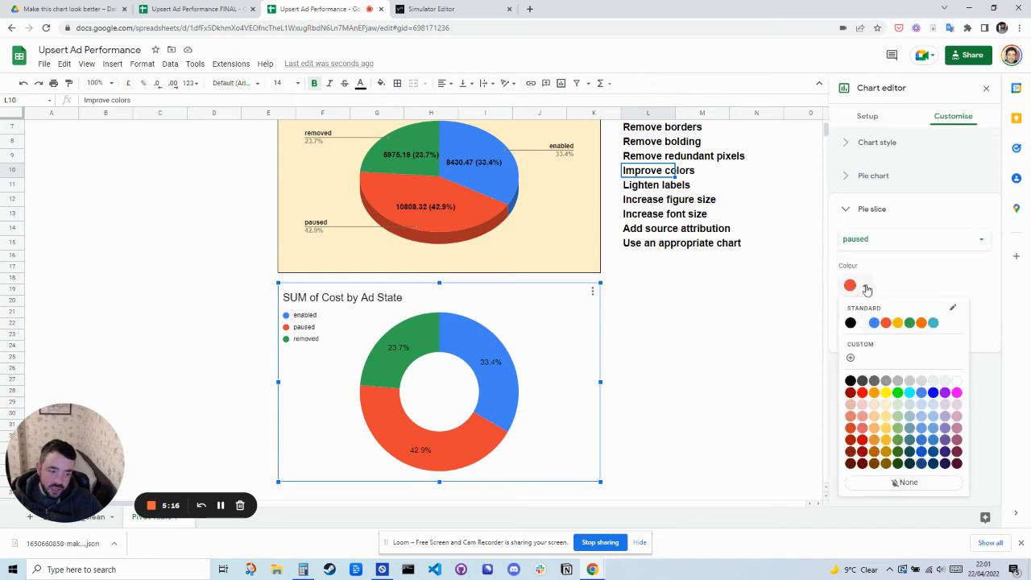
{"action": "left_click", "coordinate": [922, 323]}
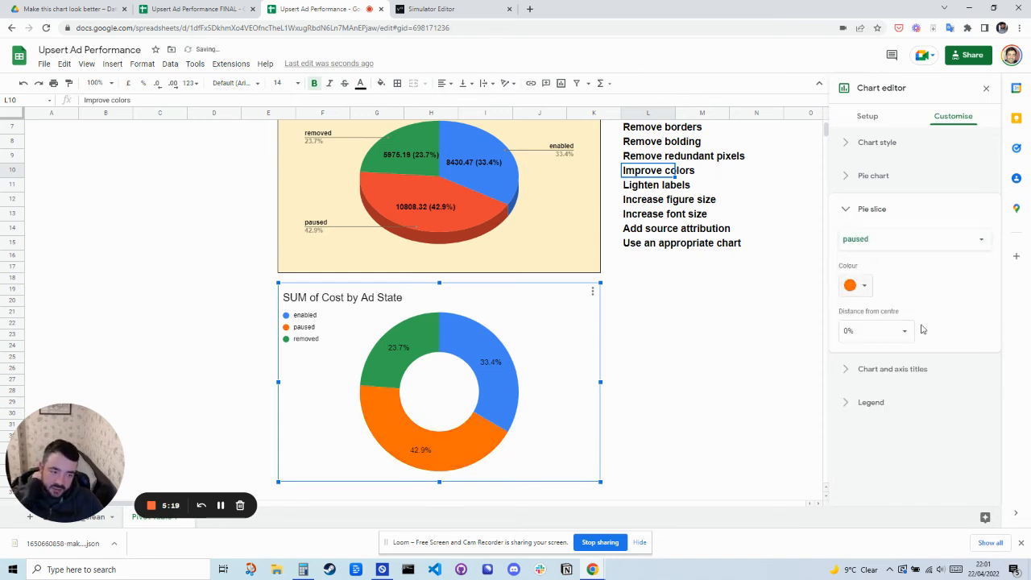
- Set the "removed" slice of the lower doughnut chart to grey and leave the chart editor
{"action": "left_click", "coordinate": [885, 240]}
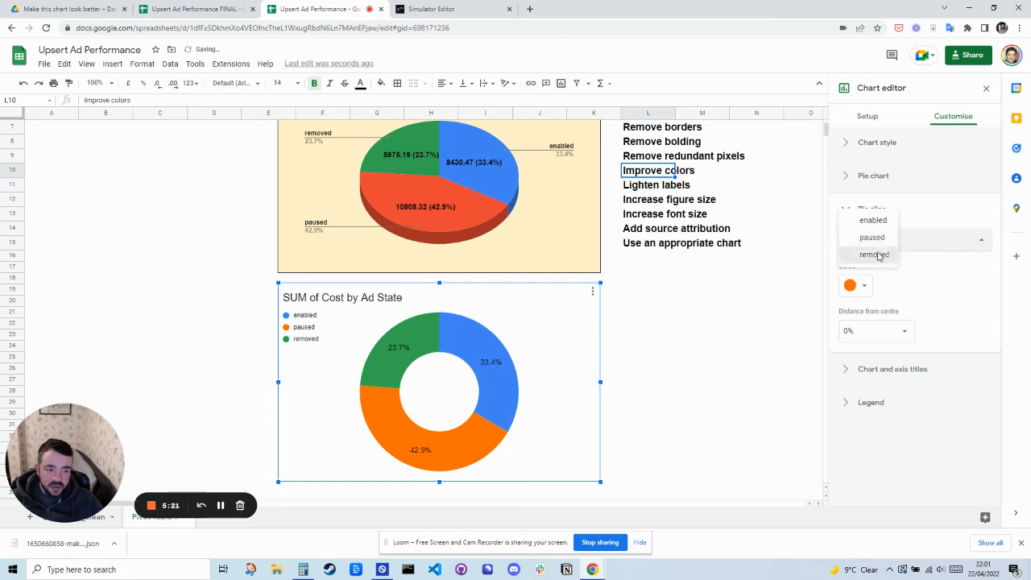
{"action": "left_click", "coordinate": [873, 255]}
{"action": "left_click", "coordinate": [865, 286]}
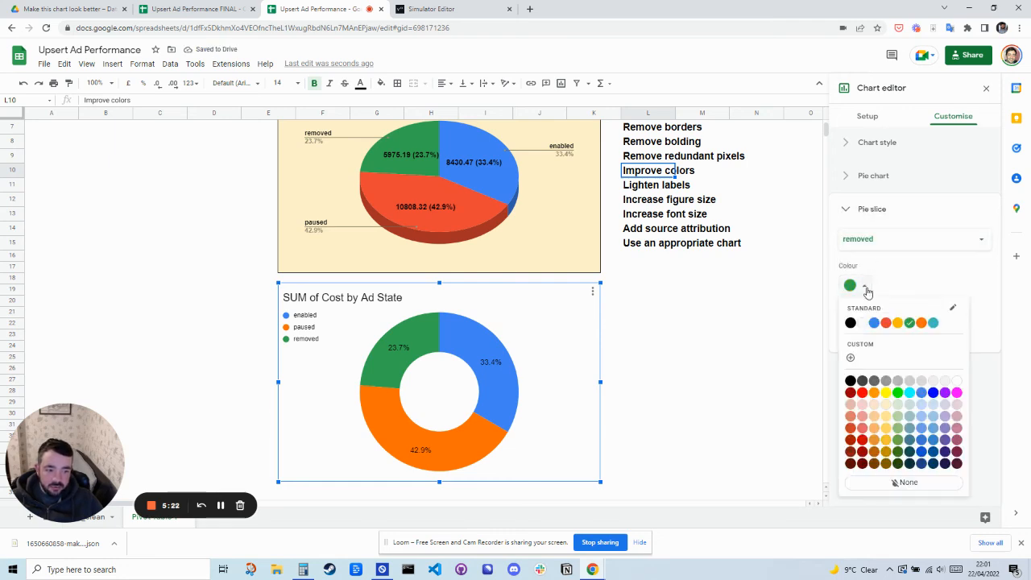
{"action": "left_click", "coordinate": [891, 382]}
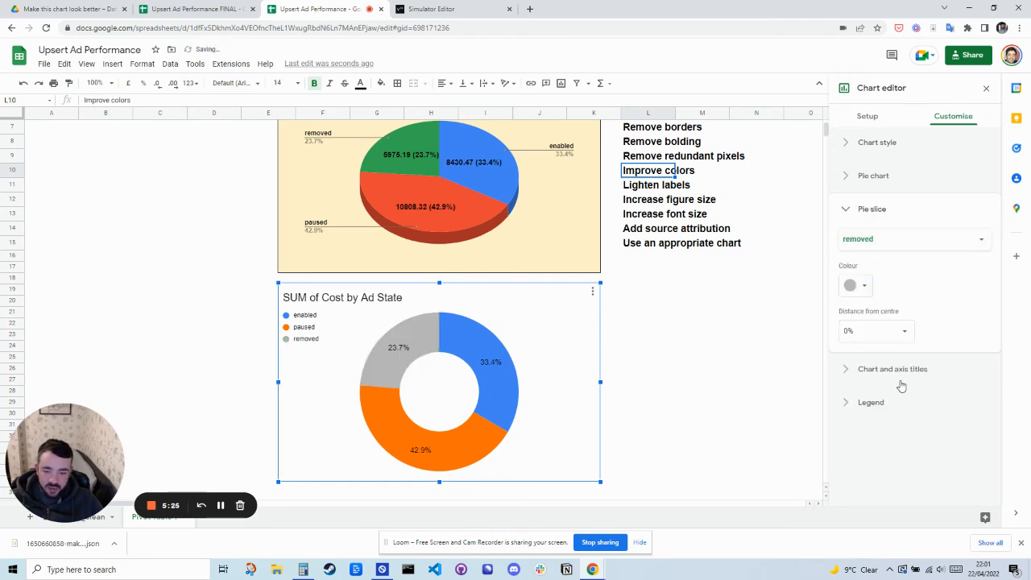
{"action": "left_click", "coordinate": [665, 291]}
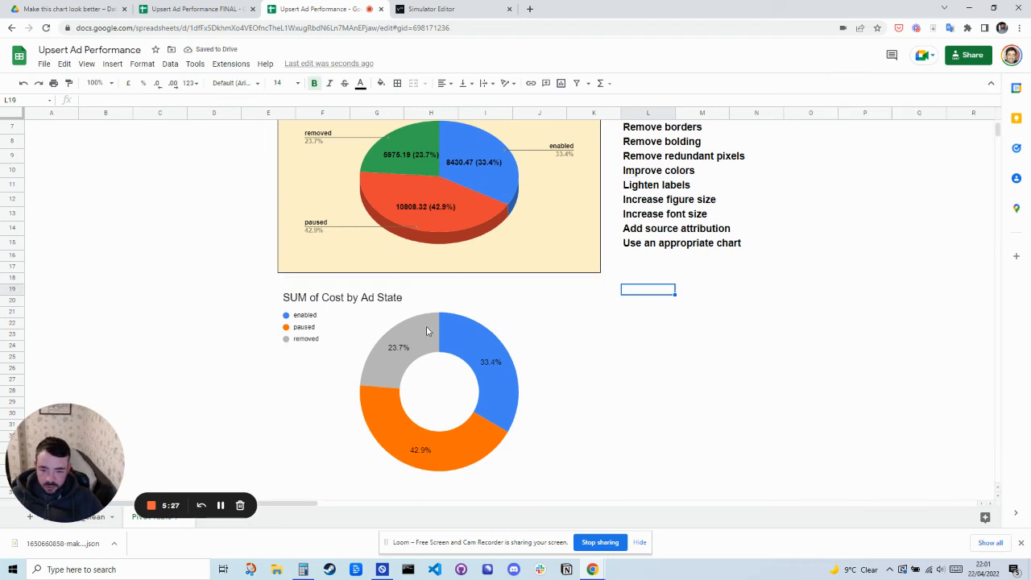
- Review the recoloured doughnut chart against the checklist items from "Lighten labels" to "Add source attribution"
{"action": "scroll", "coordinate": [417, 203], "scroll_direction": "up", "scroll_amount": 2}
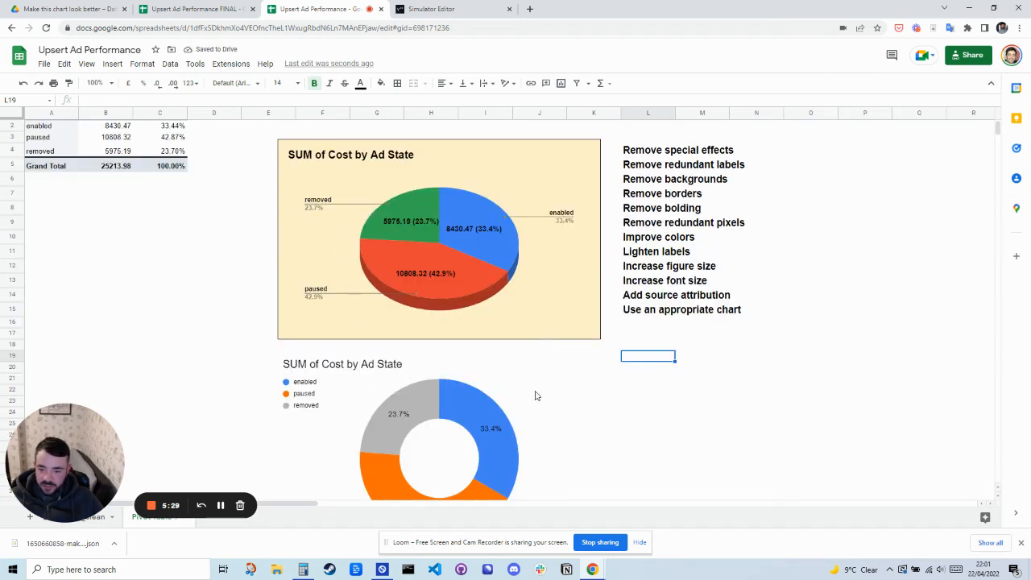
{"action": "scroll", "coordinate": [537, 396], "scroll_direction": "down", "scroll_amount": 2}
{"action": "scroll", "coordinate": [573, 380], "scroll_direction": "up", "scroll_amount": 2}
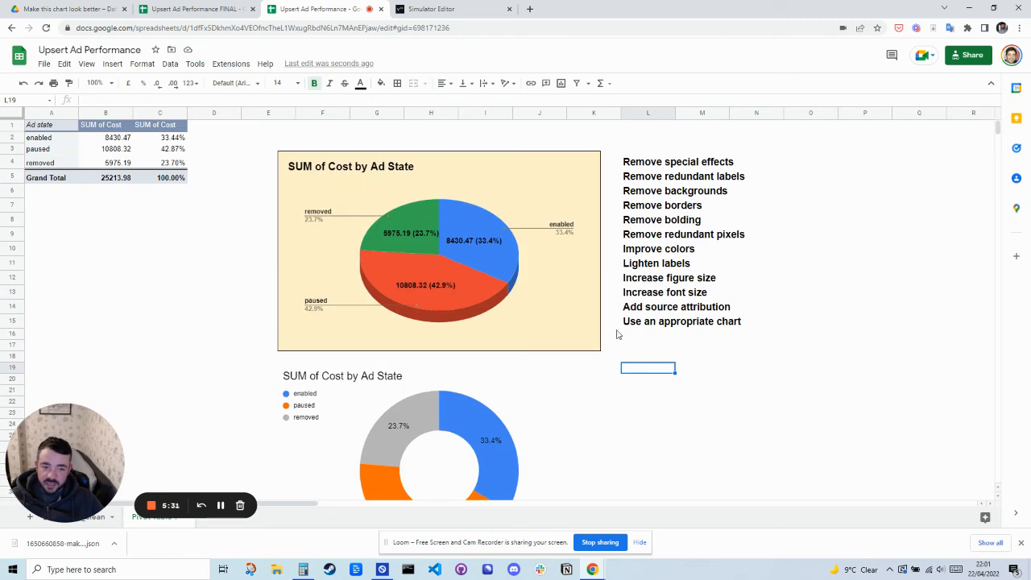
{"action": "left_click", "coordinate": [636, 267]}
{"action": "left_click", "coordinate": [630, 282]}
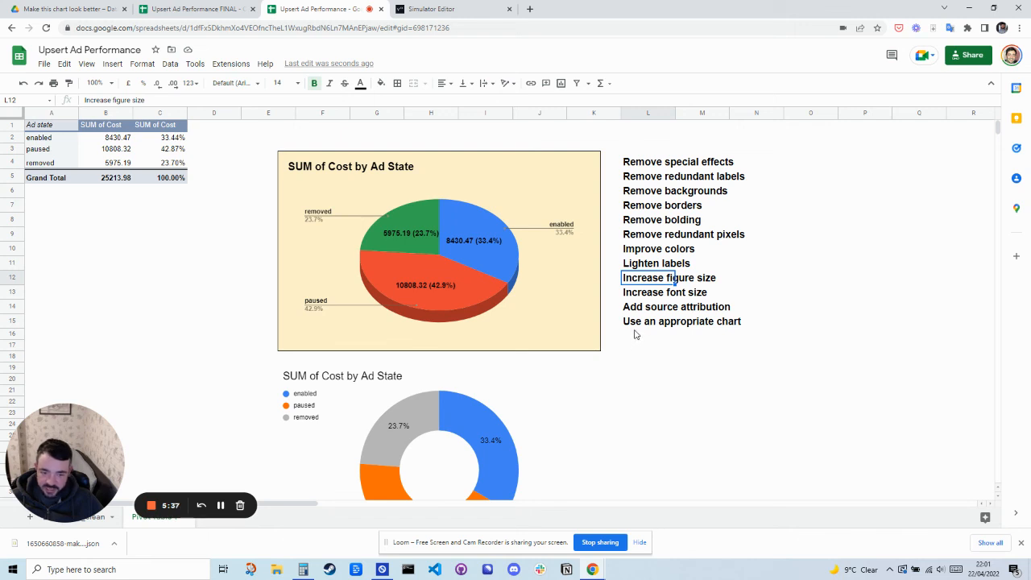
{"action": "left_click", "coordinate": [645, 310]}
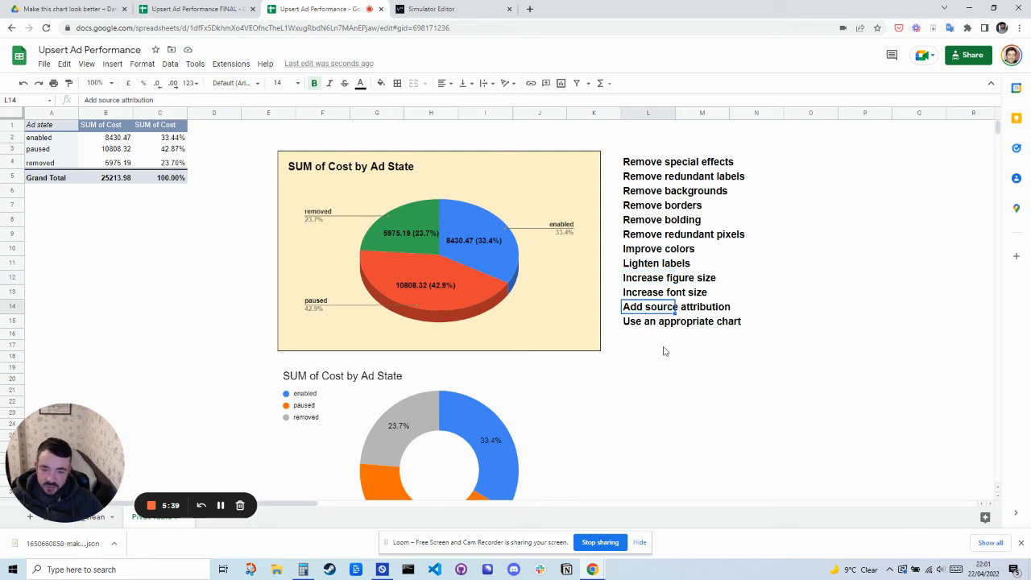
{"action": "scroll", "coordinate": [665, 349], "scroll_direction": "down", "scroll_amount": 3}
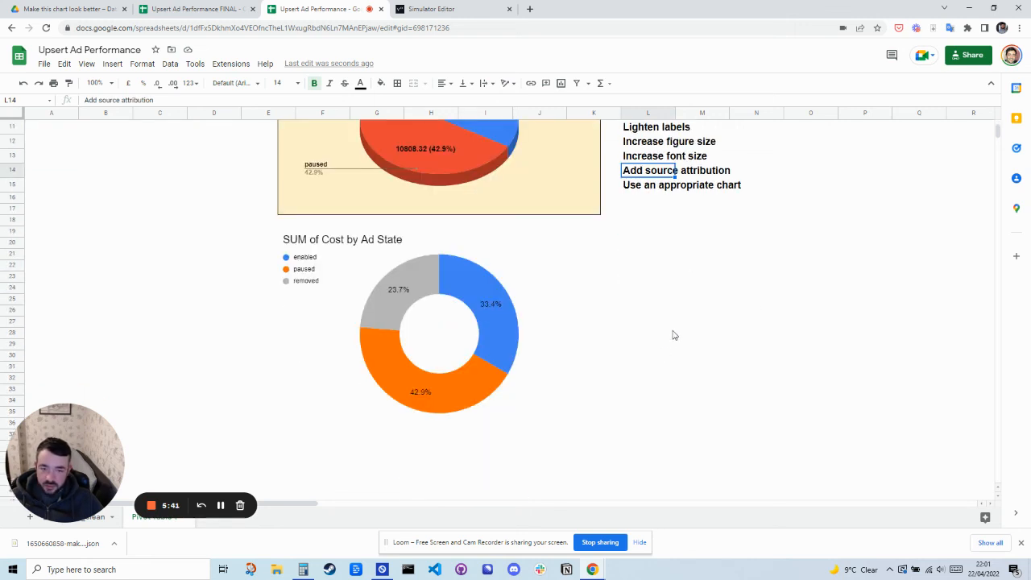
{"action": "scroll", "coordinate": [656, 336], "scroll_direction": "up", "scroll_amount": 3}
{"action": "scroll", "coordinate": [349, 393], "scroll_direction": "down", "scroll_amount": 1}
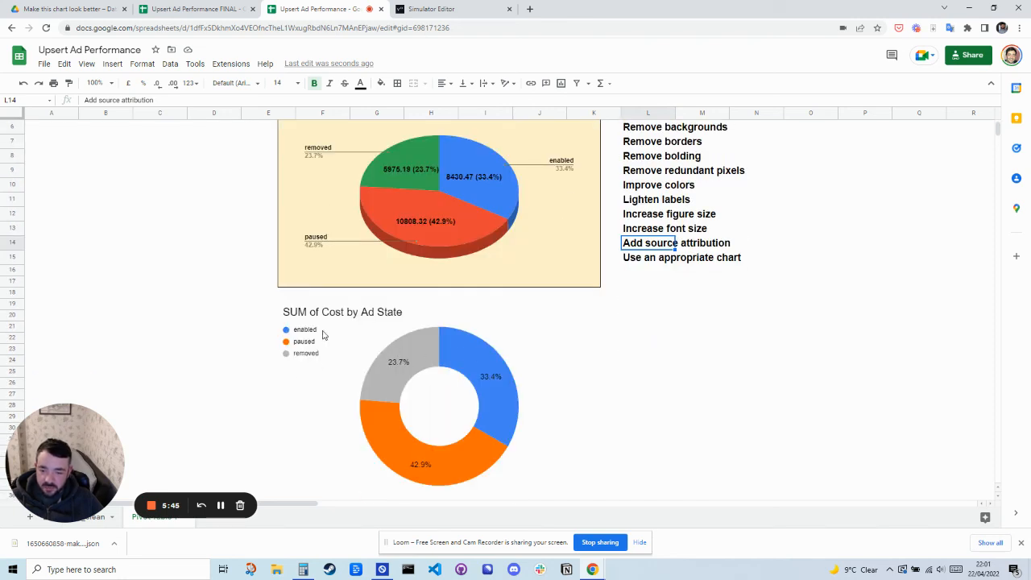
- Look at the source ad data sheet, and compare both charts on the pivot table sheet against the "Use an appropriate chart" item
{"action": "left_click", "coordinate": [105, 517]}
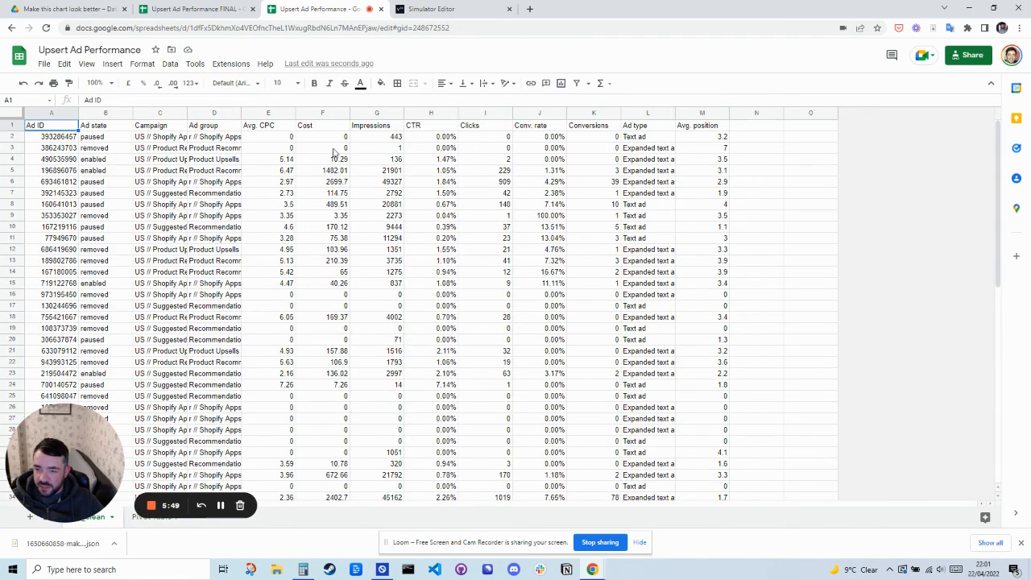
{"action": "left_click", "coordinate": [145, 518]}
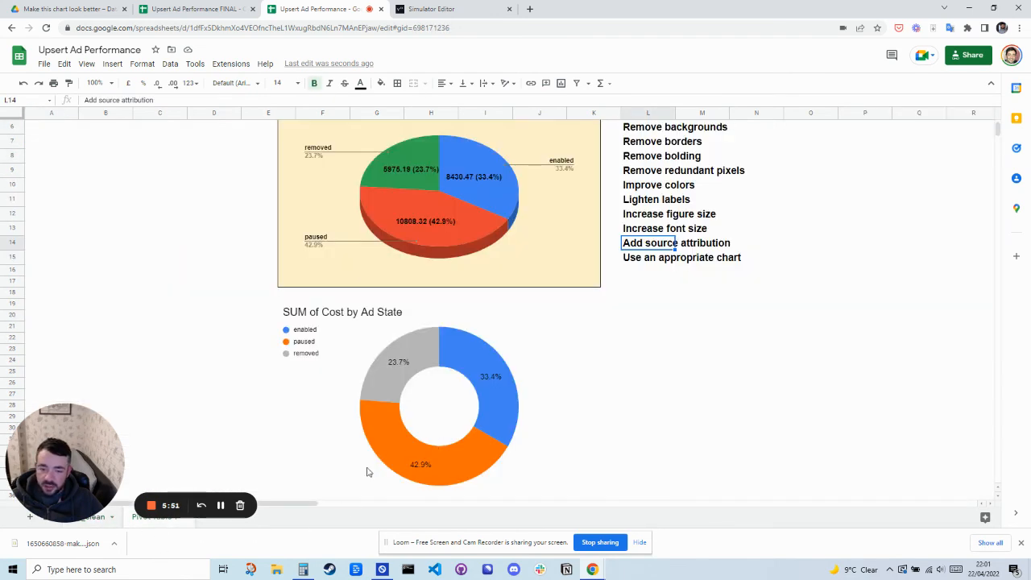
{"action": "scroll", "coordinate": [367, 472], "scroll_direction": "down", "scroll_amount": 1}
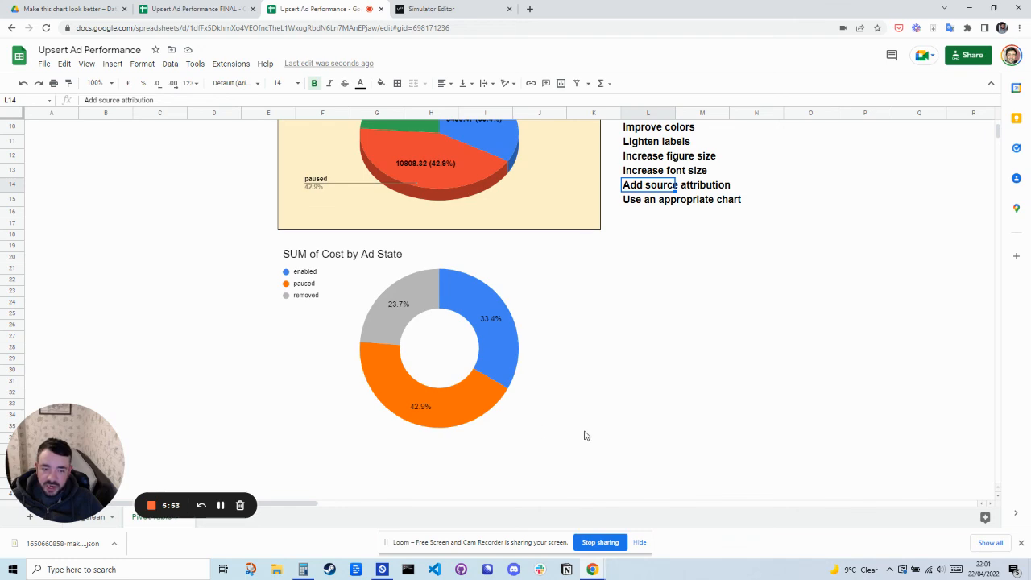
{"action": "scroll", "coordinate": [585, 435], "scroll_direction": "up", "scroll_amount": 1}
{"action": "scroll", "coordinate": [492, 371], "scroll_direction": "down", "scroll_amount": 2}
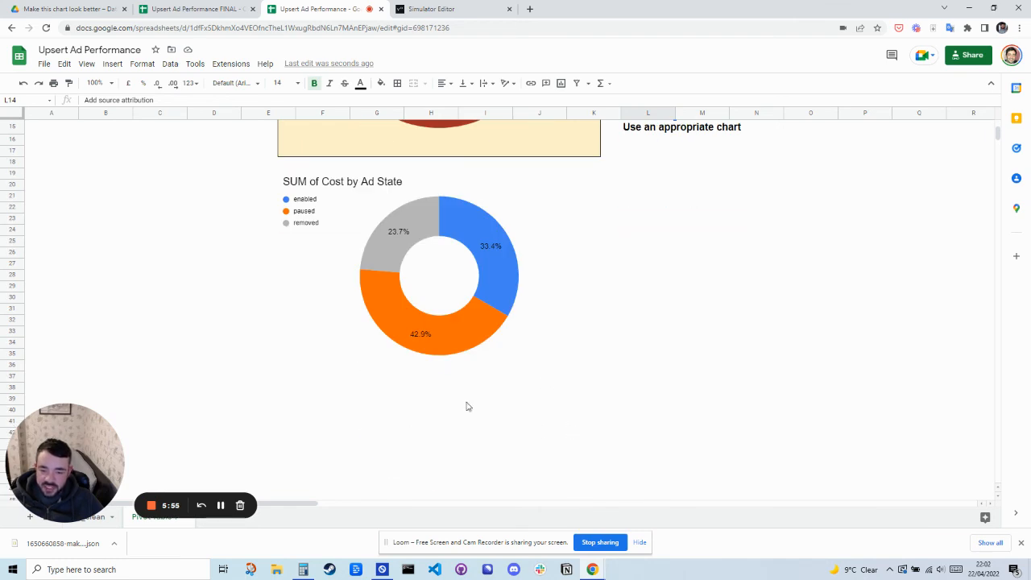
{"action": "scroll", "coordinate": [621, 364], "scroll_direction": "up", "scroll_amount": 3}
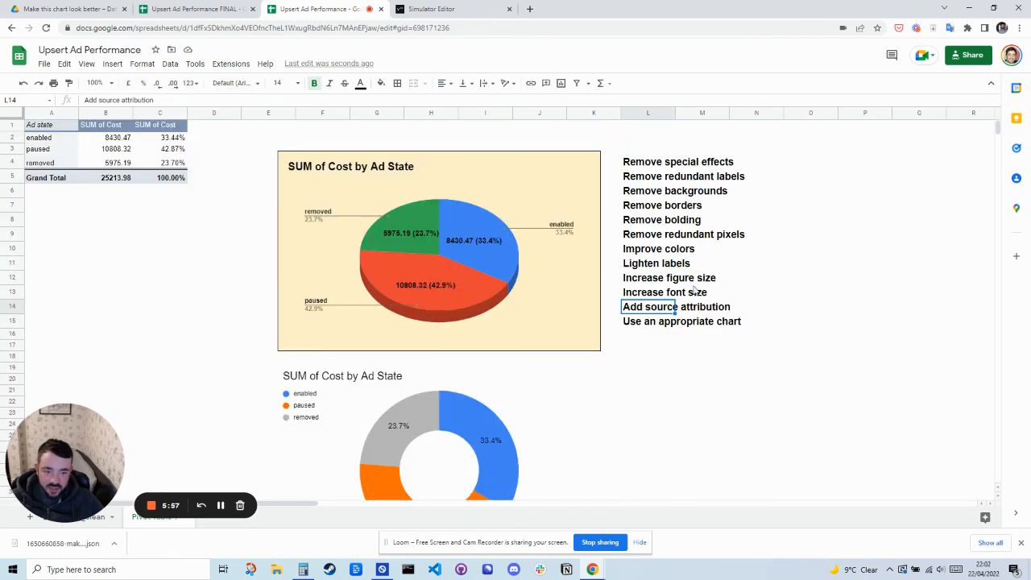
{"action": "left_click", "coordinate": [637, 325]}
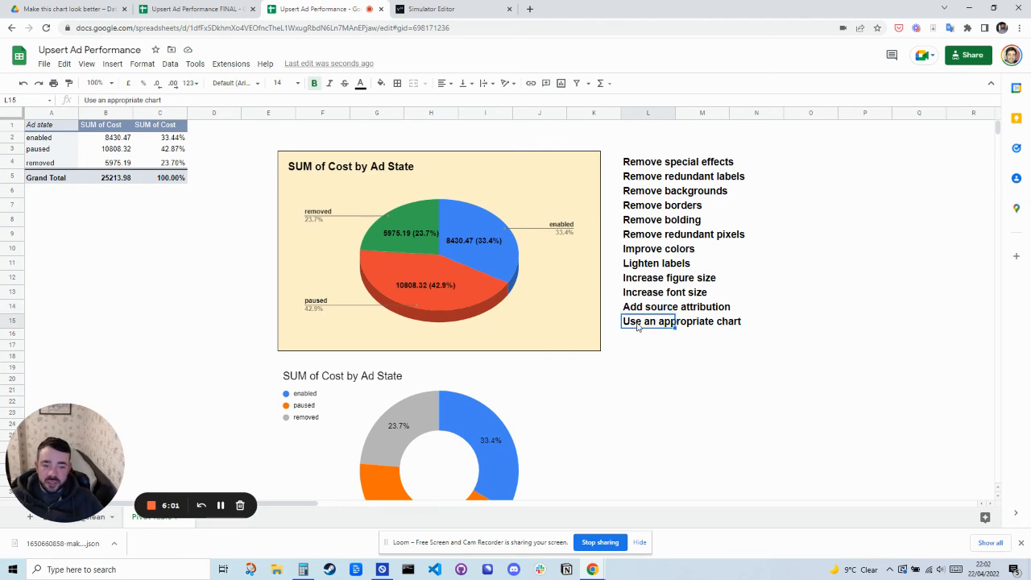
{"action": "scroll", "coordinate": [637, 326], "scroll_direction": "down", "scroll_amount": 1}
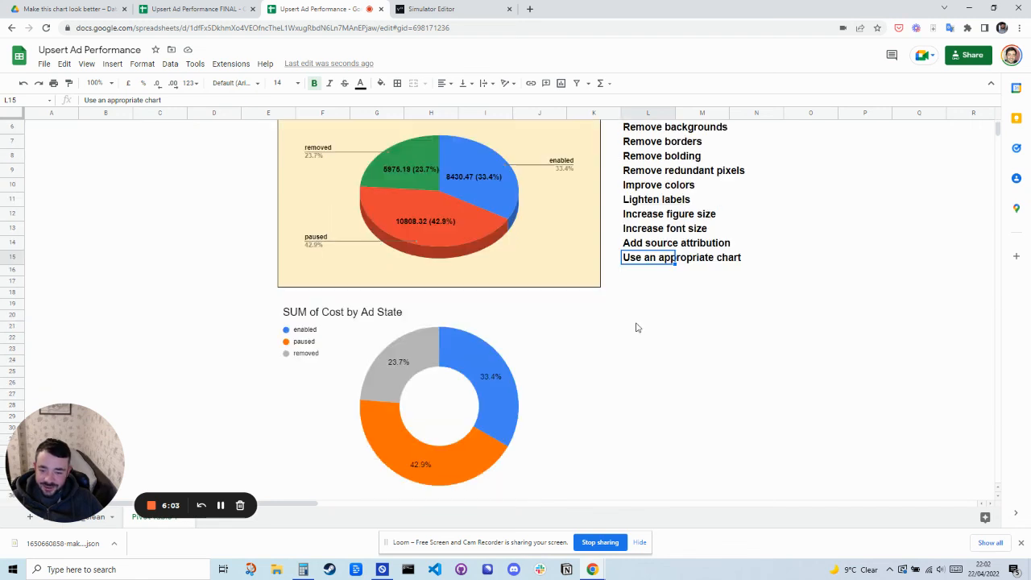